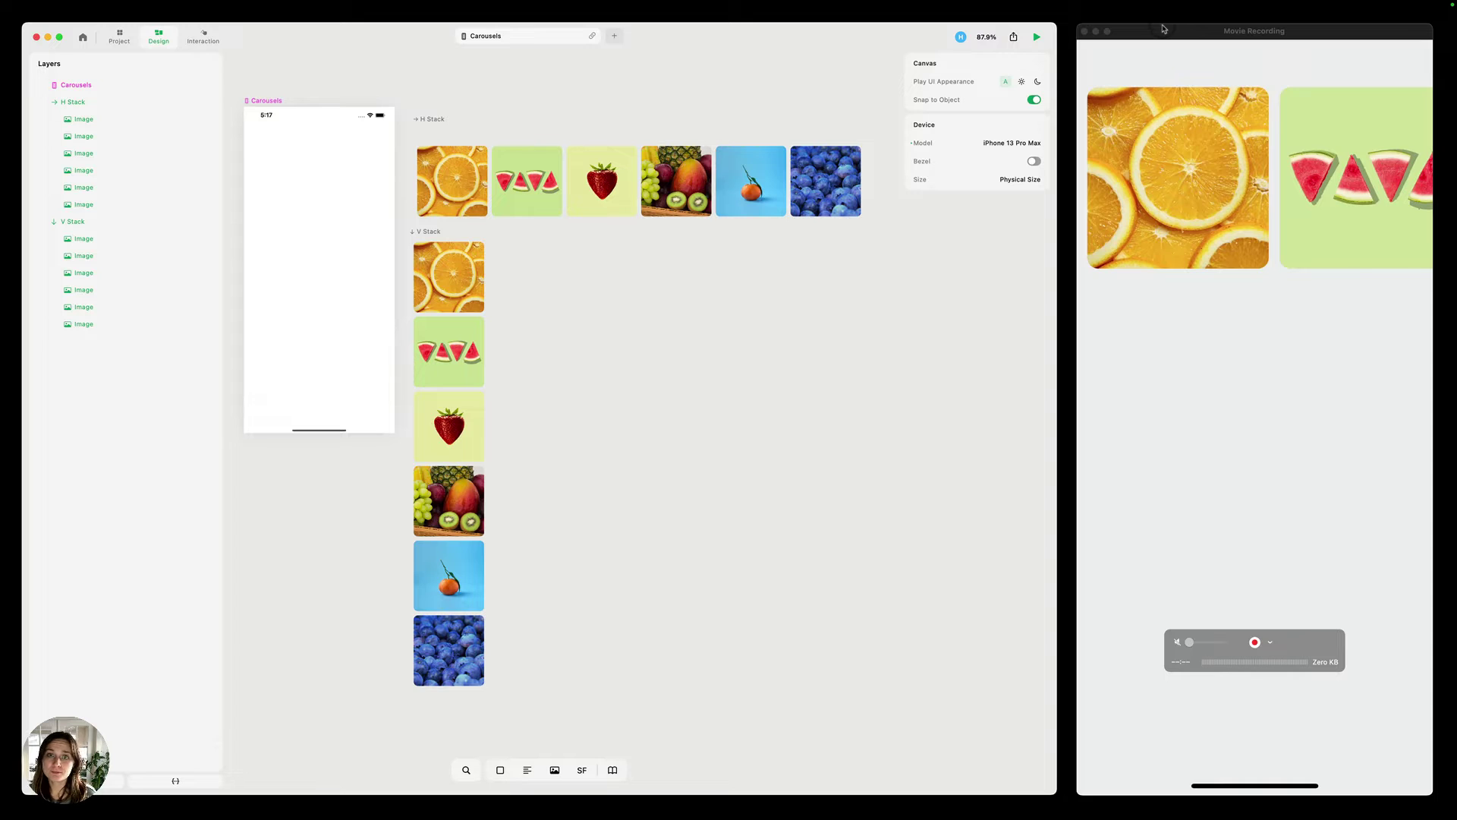
- Inspect the horizontal and vertical image stacks and the orange and watermelon images
click(432, 119)
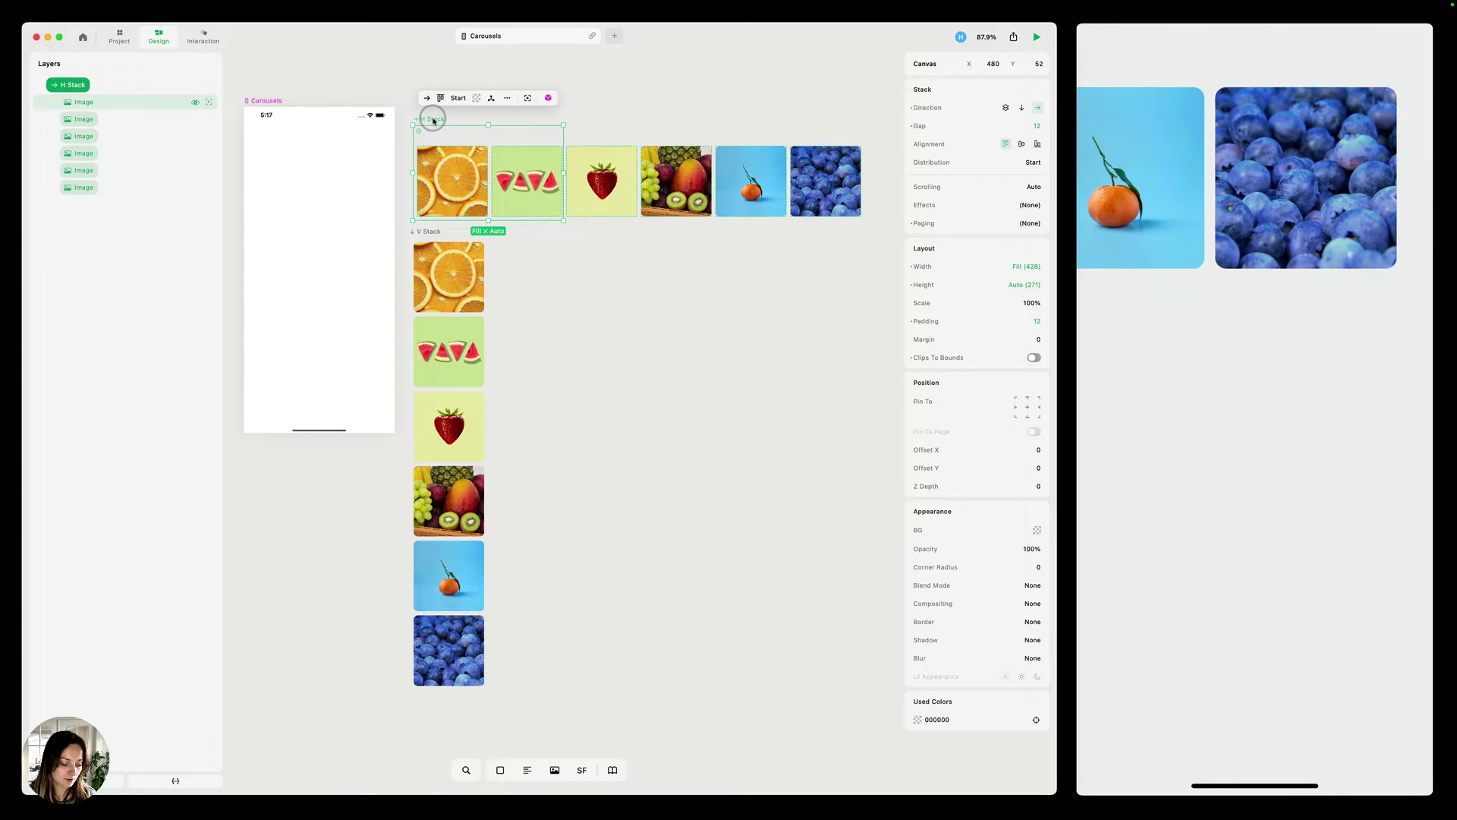
click(427, 232)
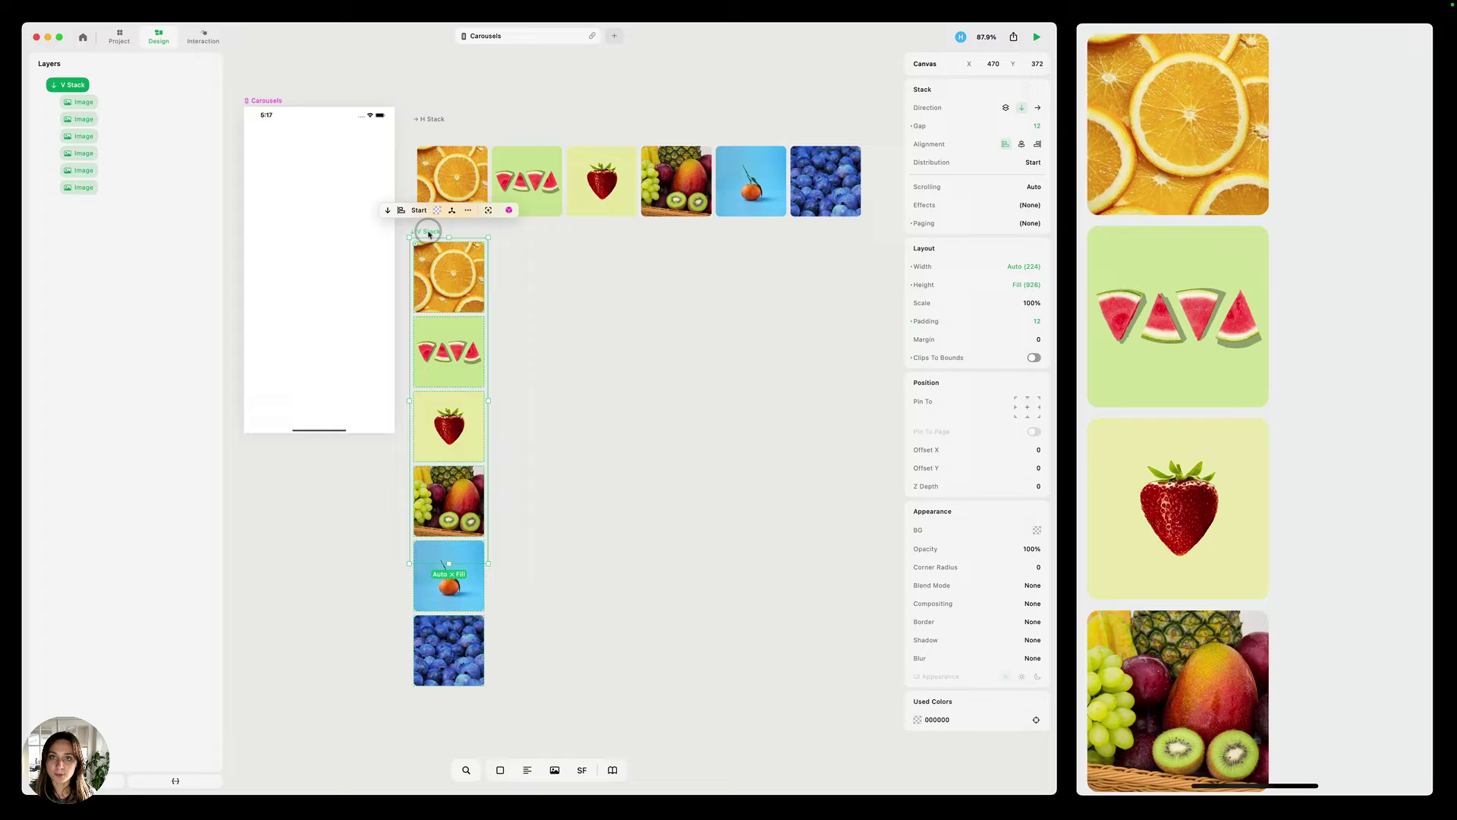
click(437, 119)
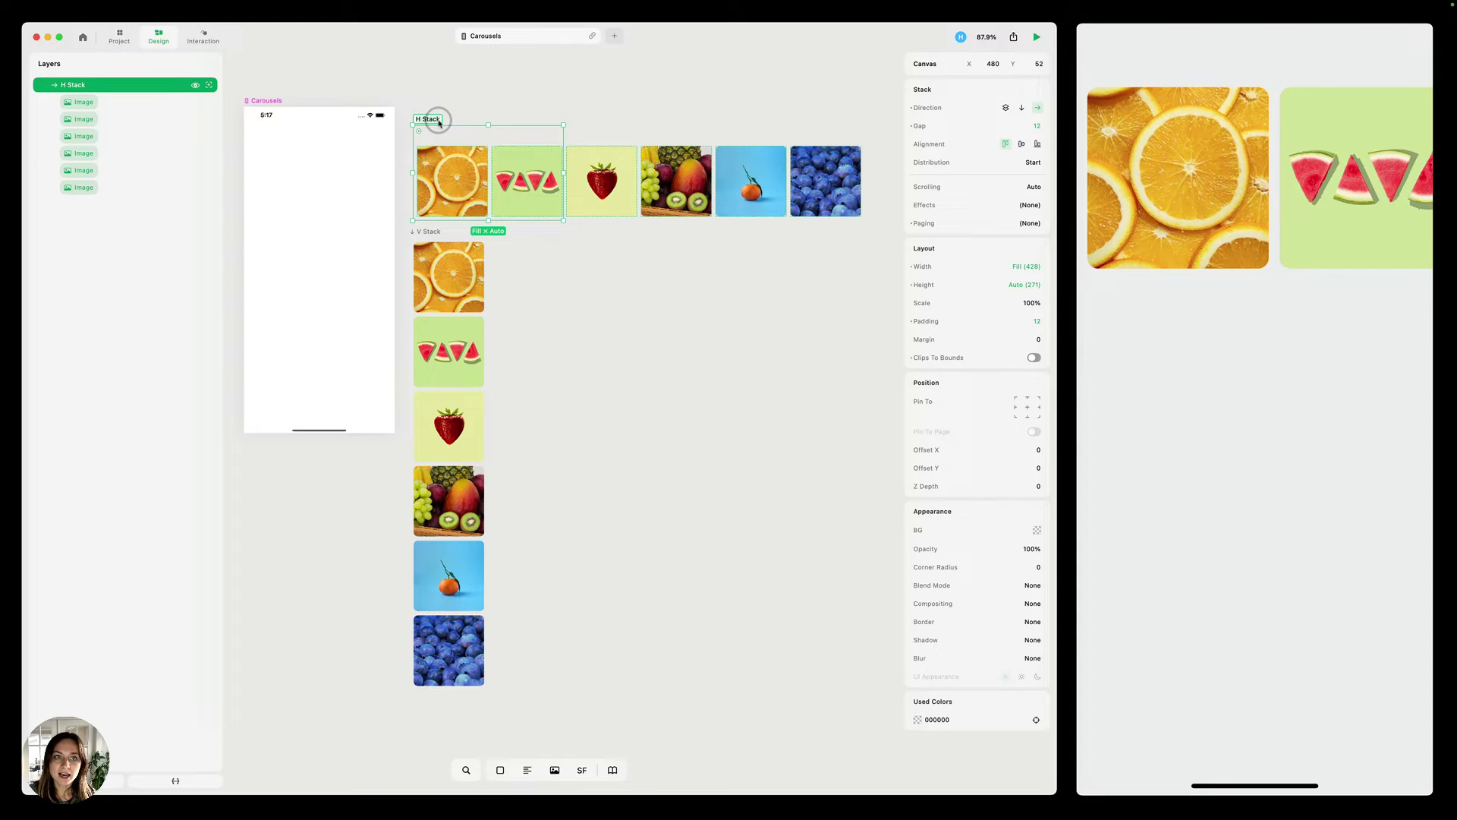
click(456, 123)
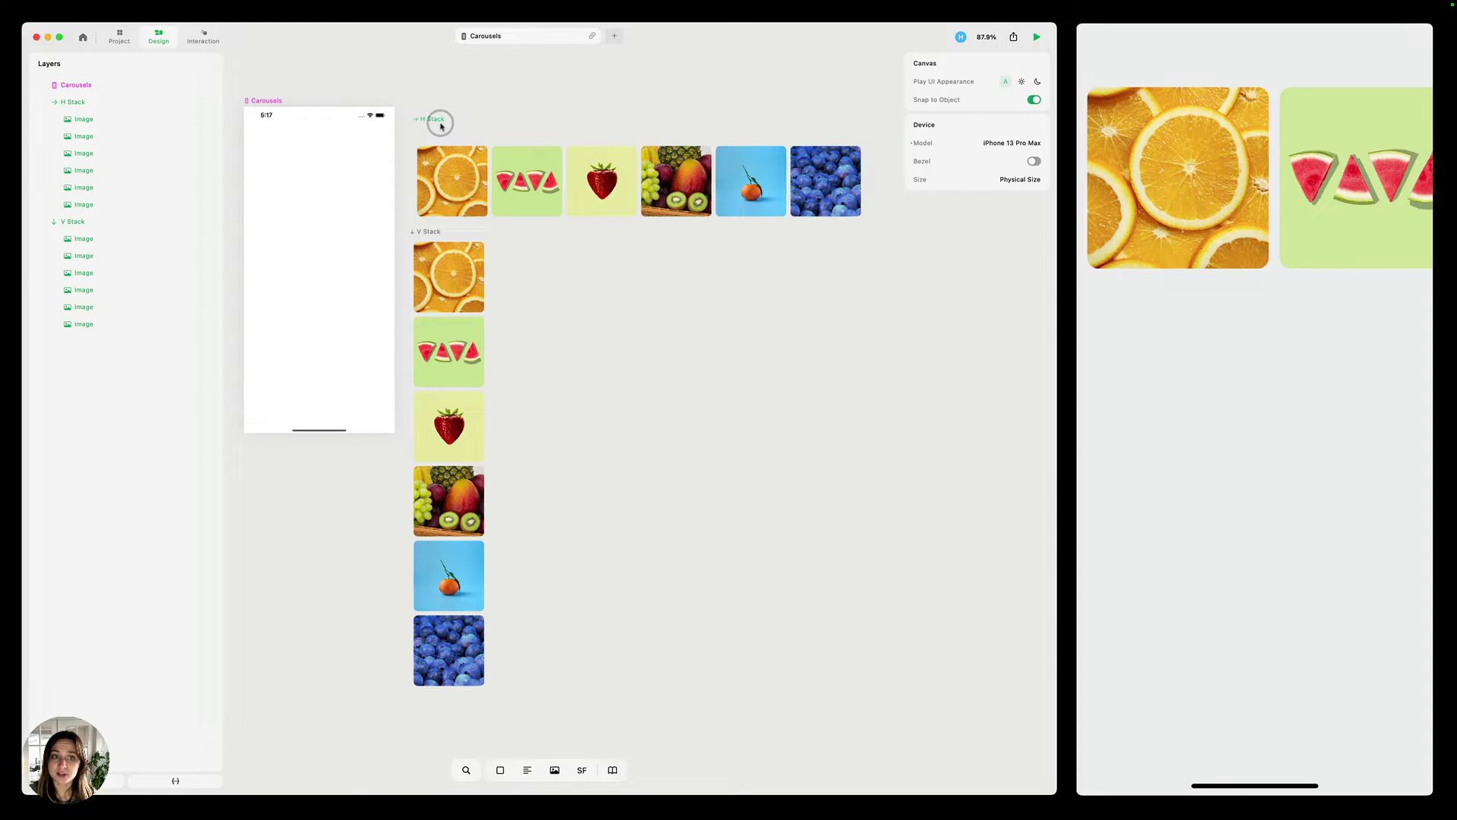
click(438, 122)
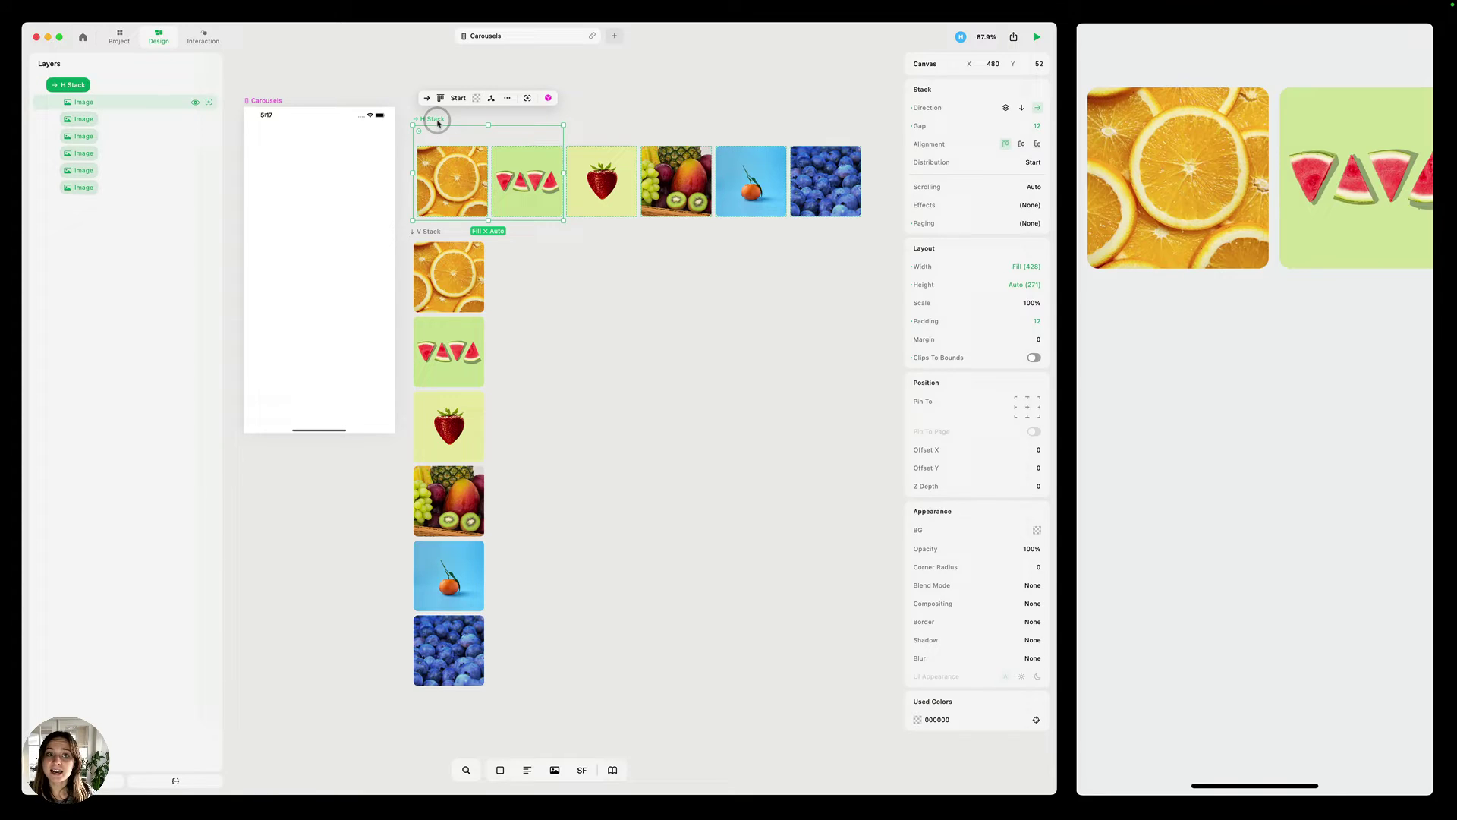
click(451, 182)
click(526, 181)
click(605, 147)
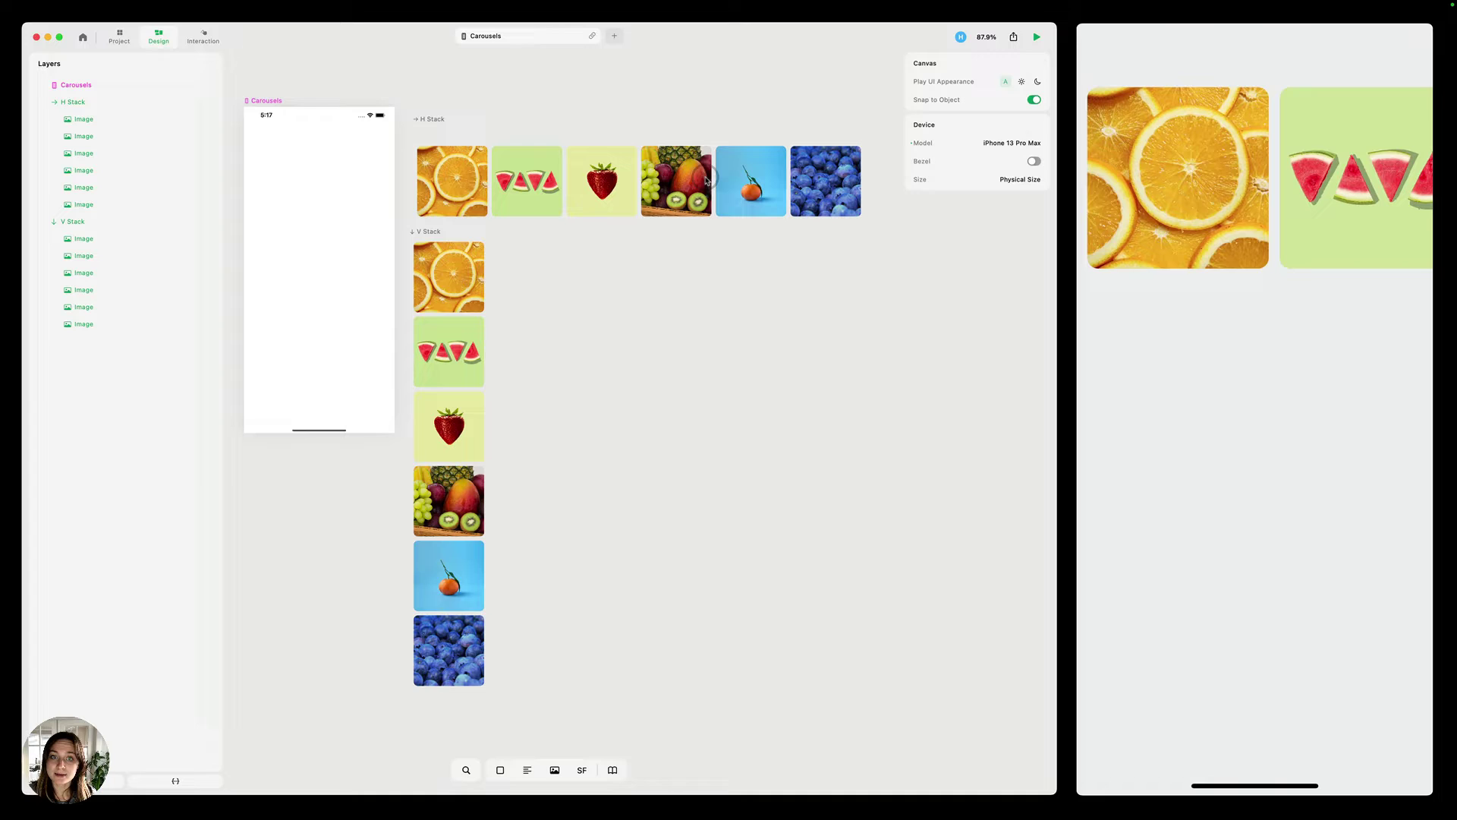
click(432, 119)
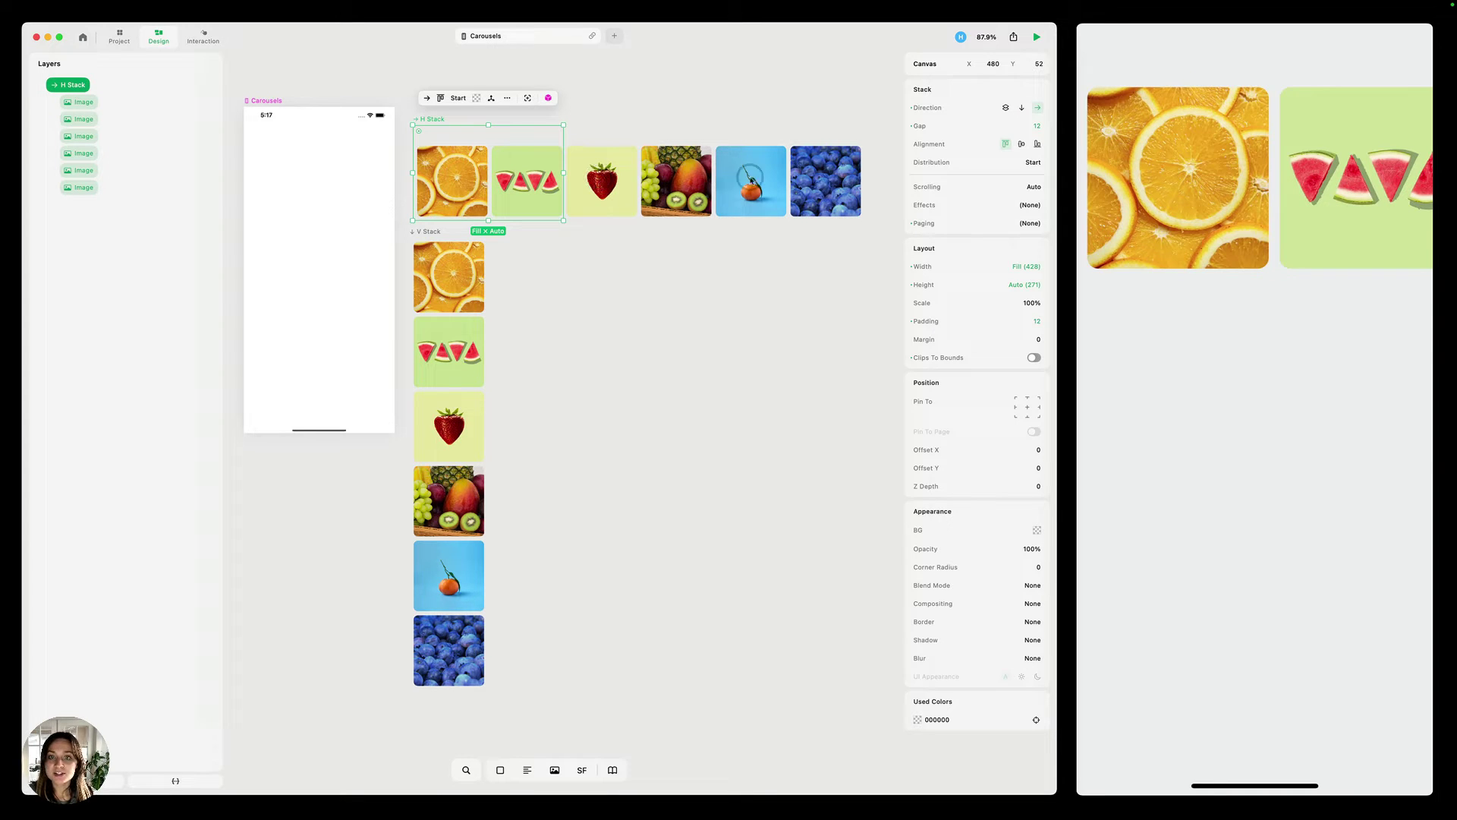
- Set the horizontal stack's width to Auto (1284) so it spans all six fruit images
scroll(530, 189, right, 3)
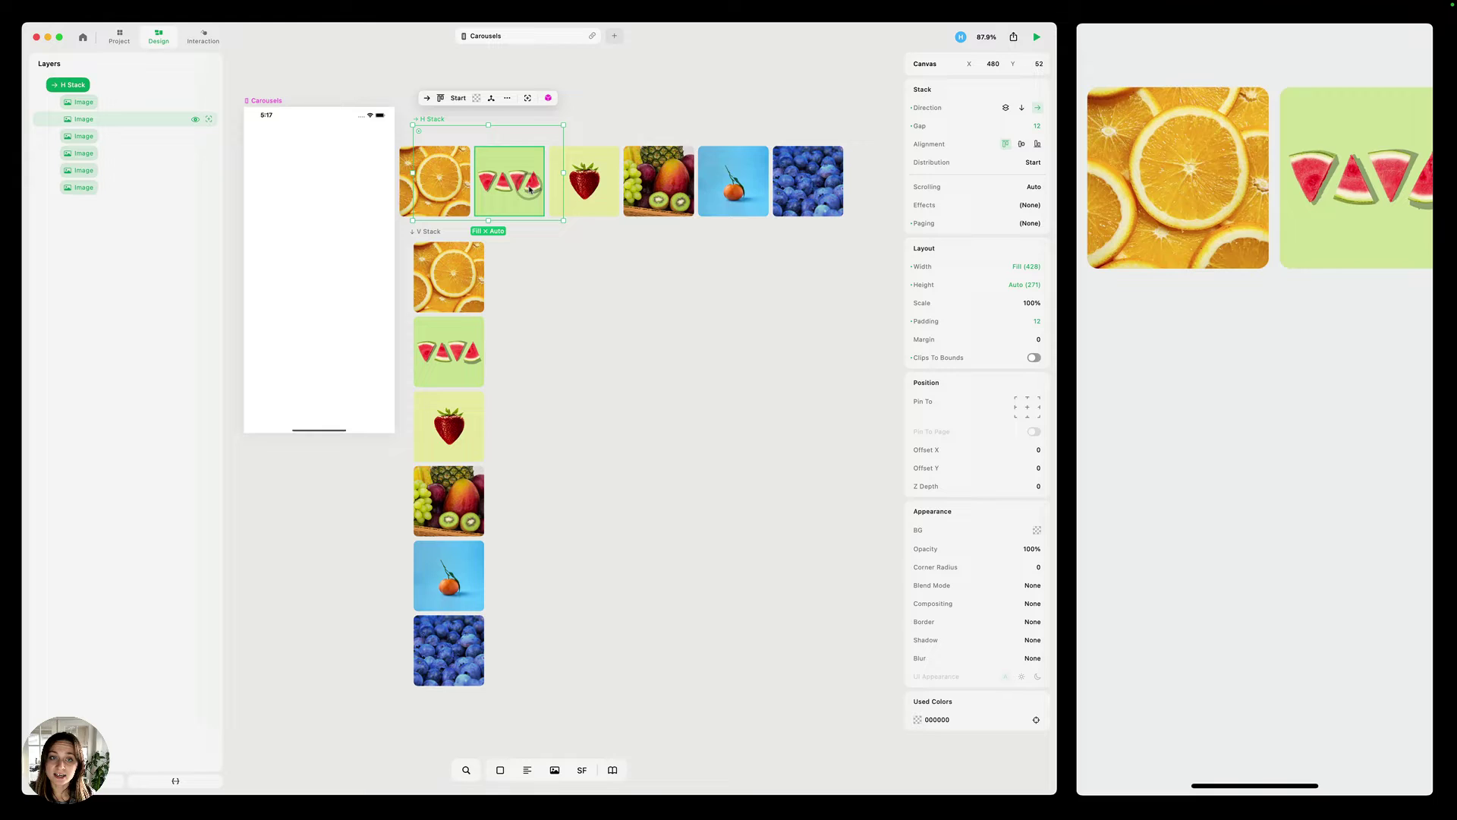
scroll(530, 189, left, 3)
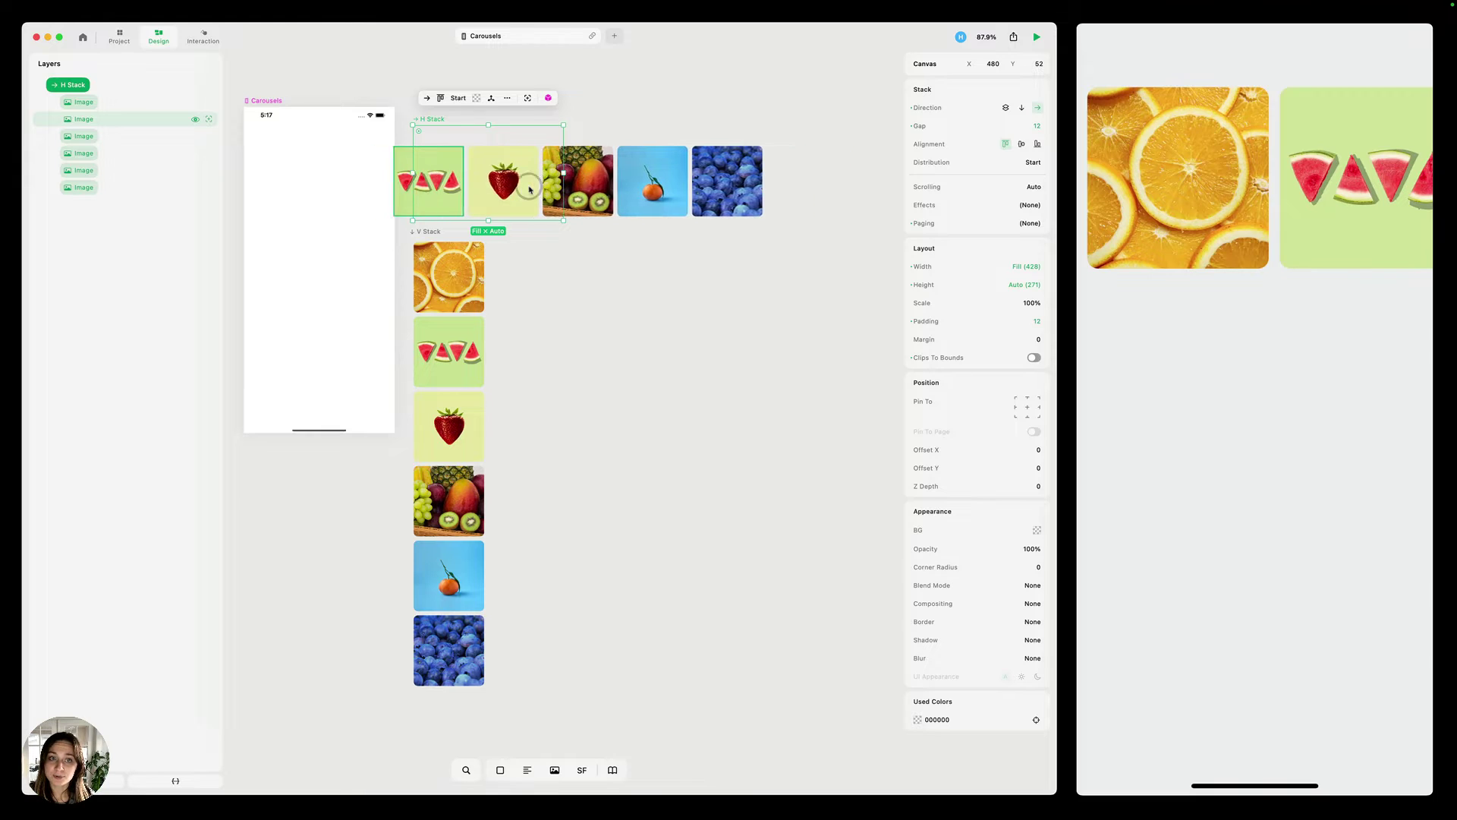
click(440, 120)
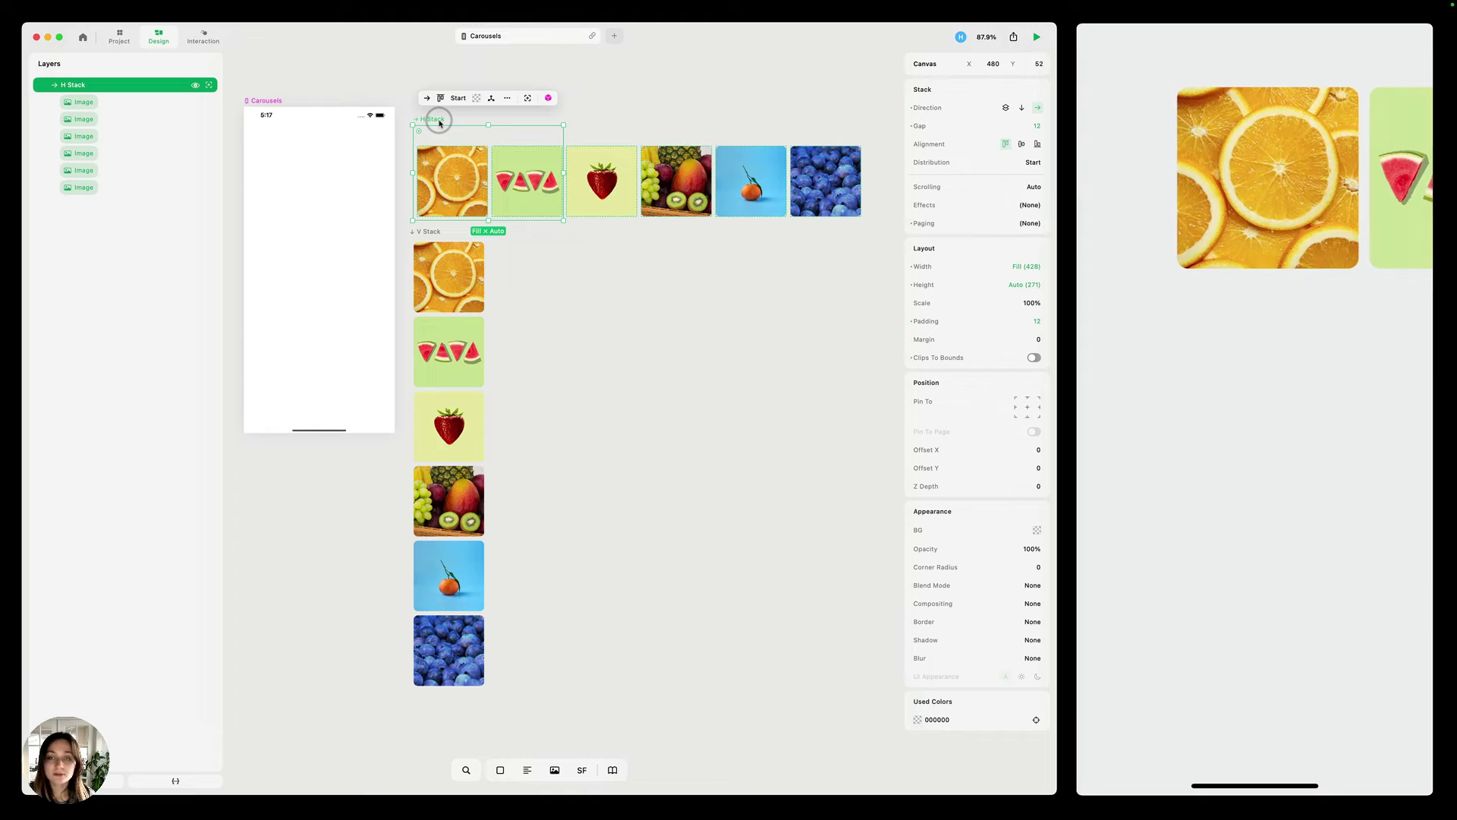
click(566, 175)
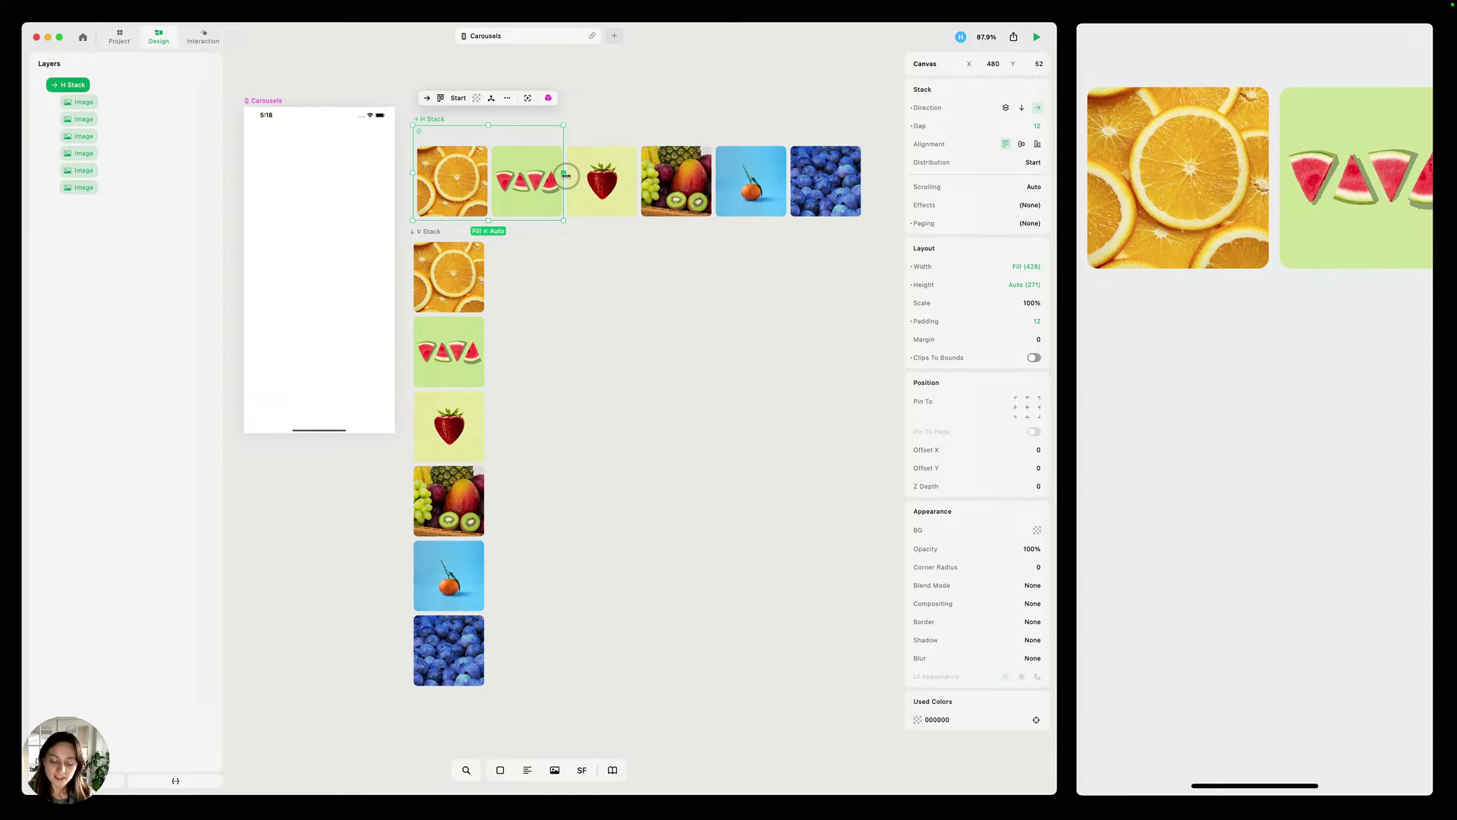
click(580, 193)
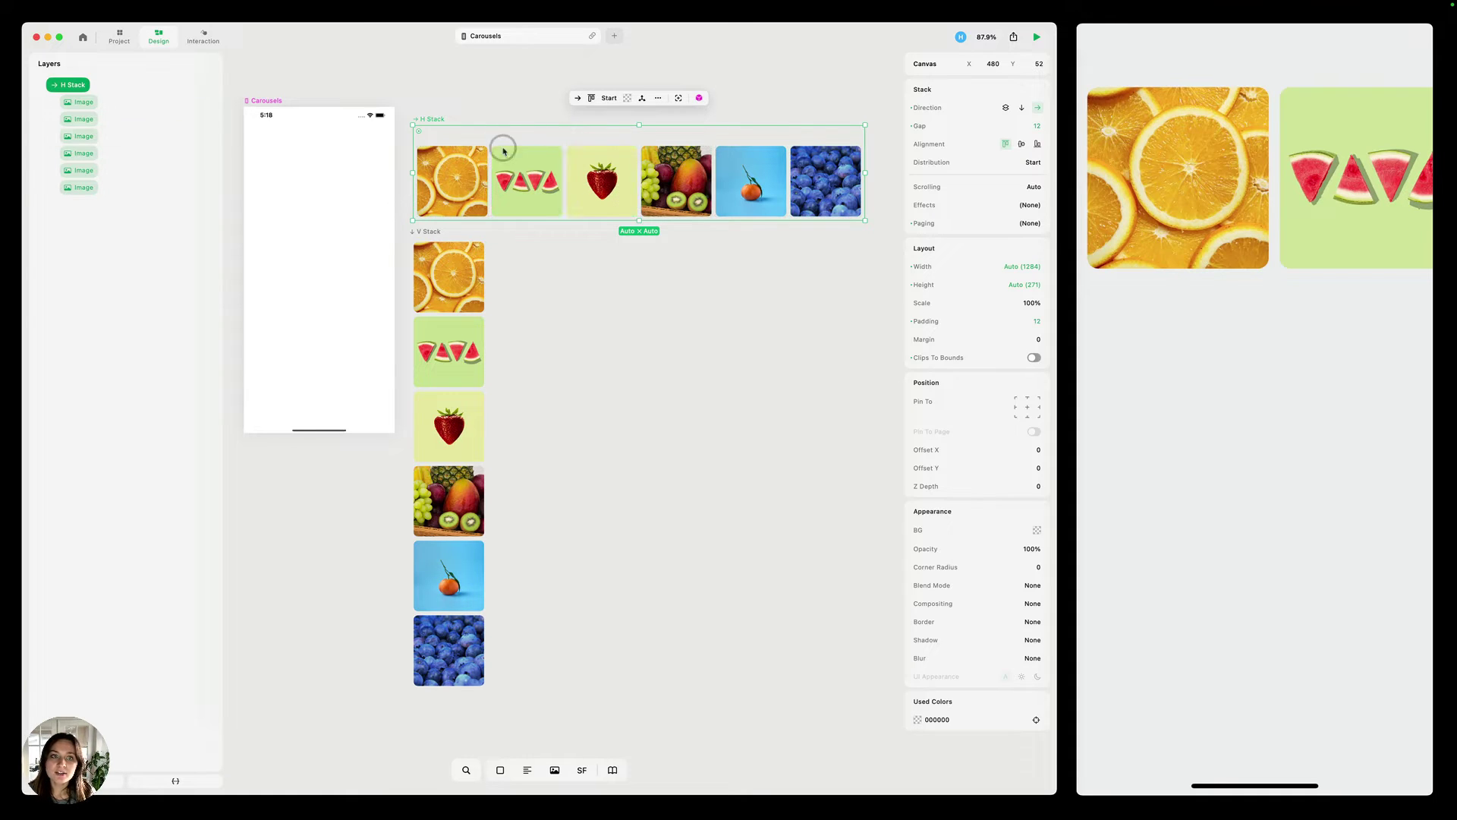
scroll(513, 185, up, 1)
scroll(513, 185, down, 1)
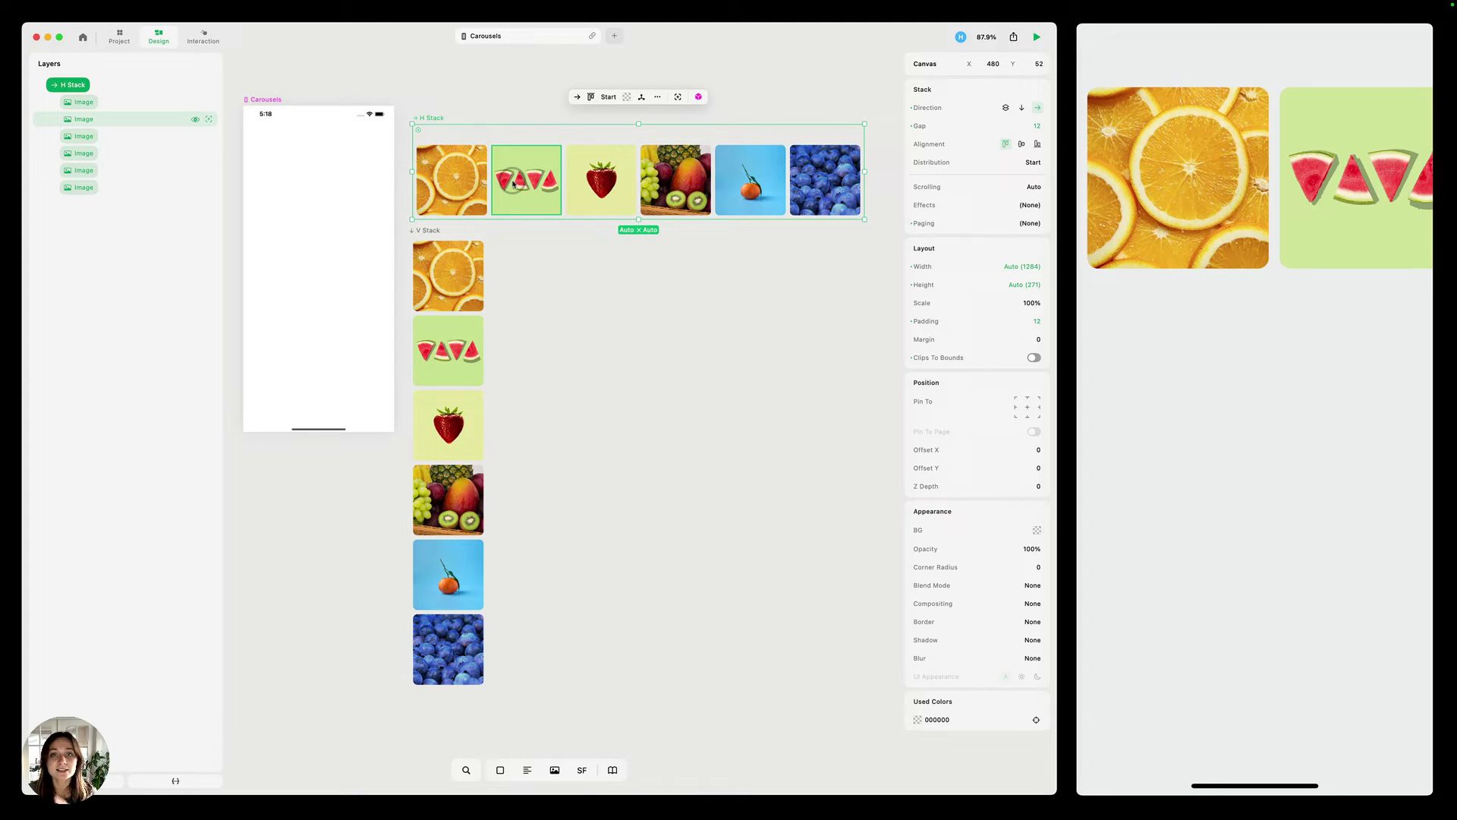
click(440, 120)
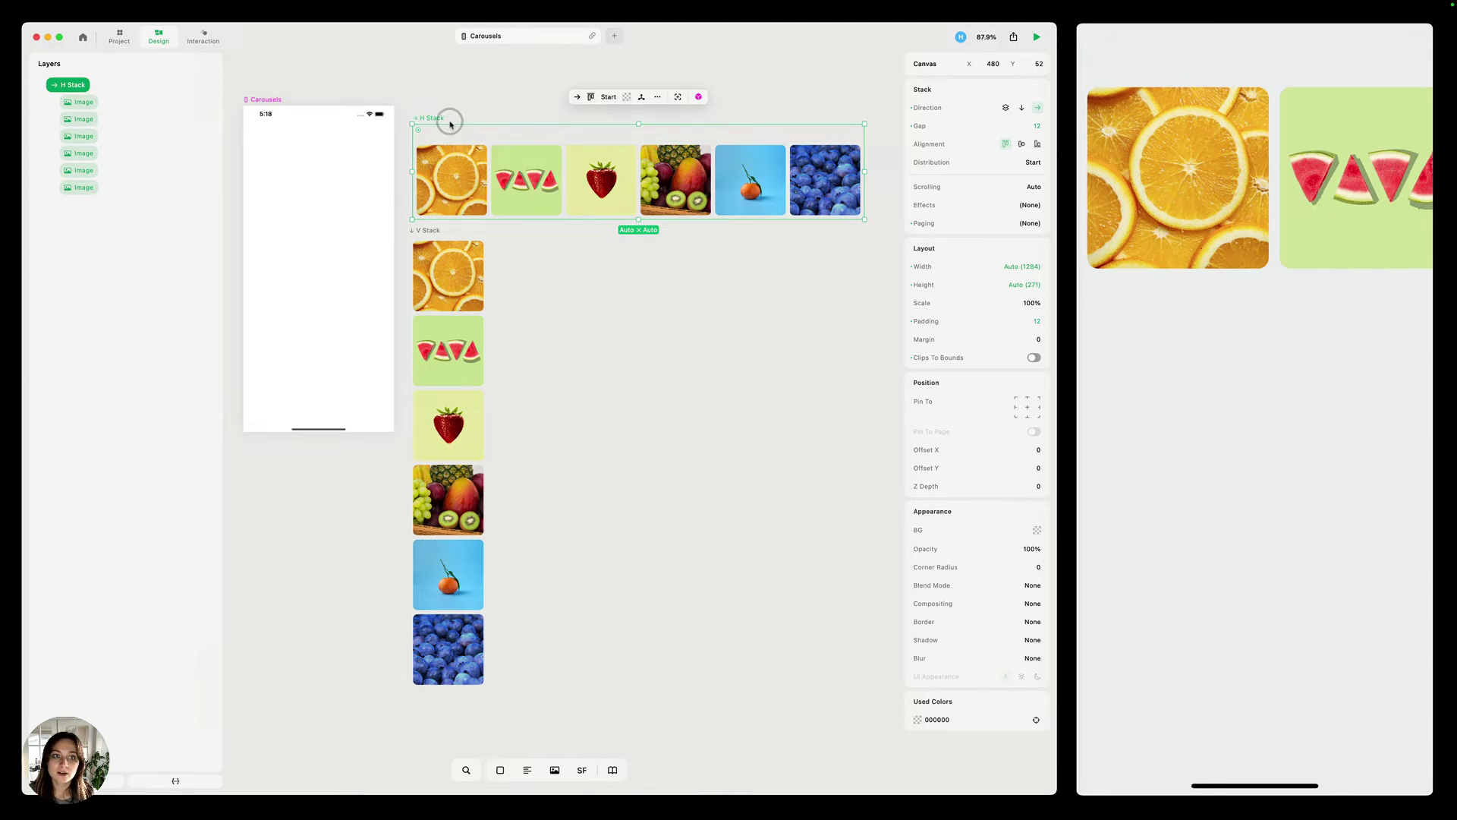
- Drag the H Stack to the top of the Carousels phone page and check the page and stack properties
drag(439, 122, 319, 179)
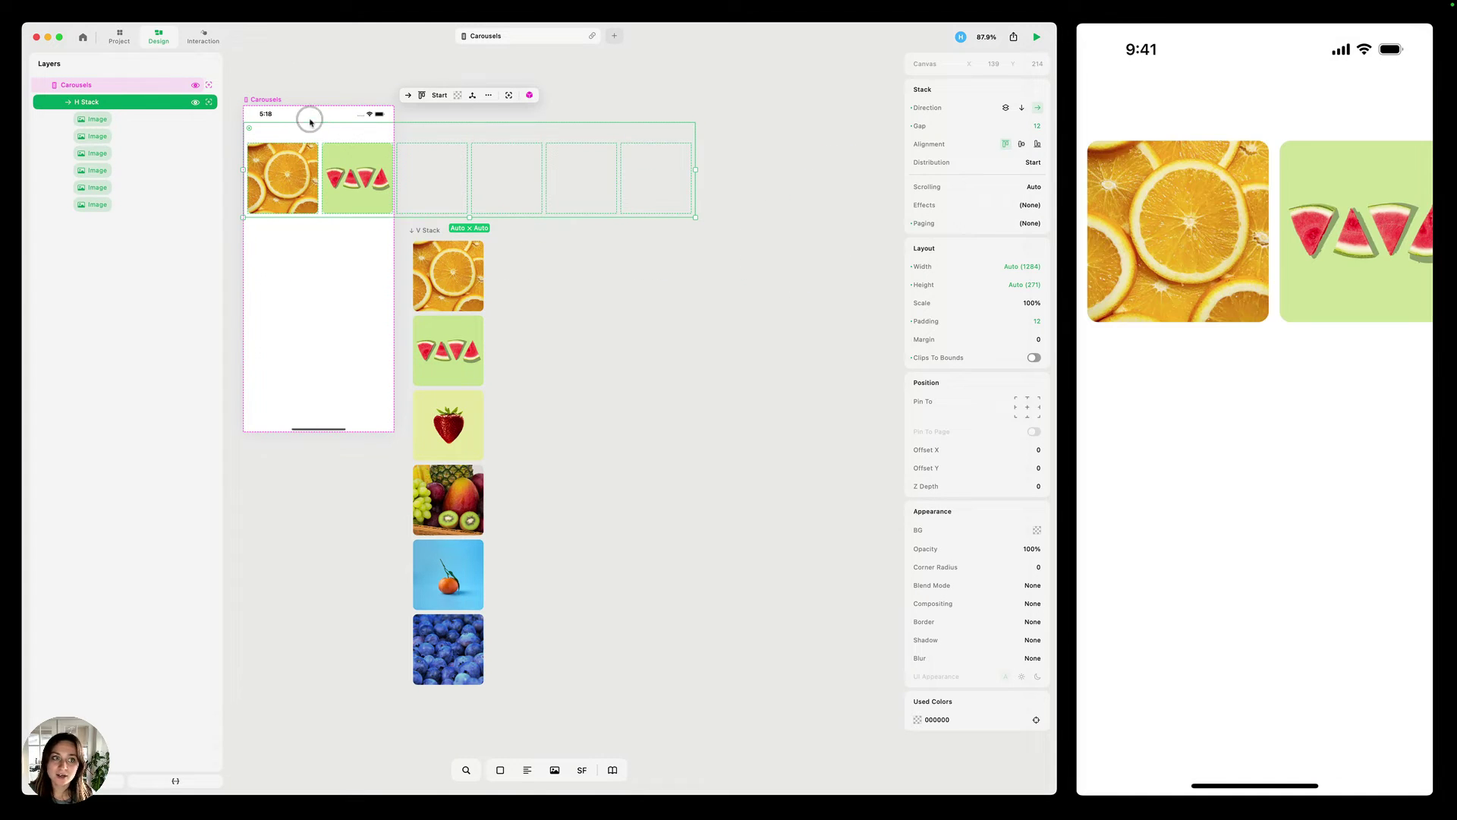
click(277, 100)
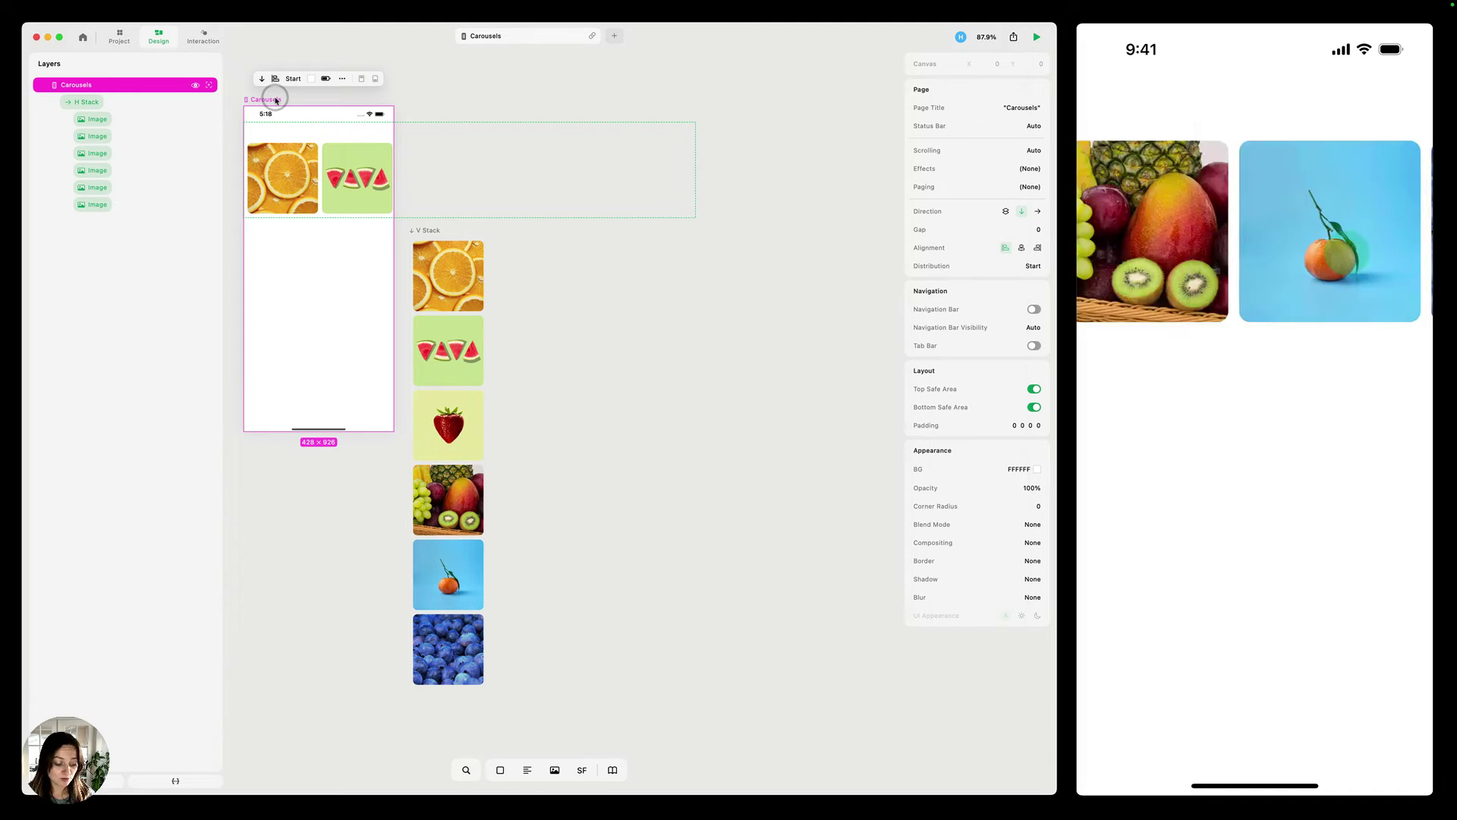
click(306, 132)
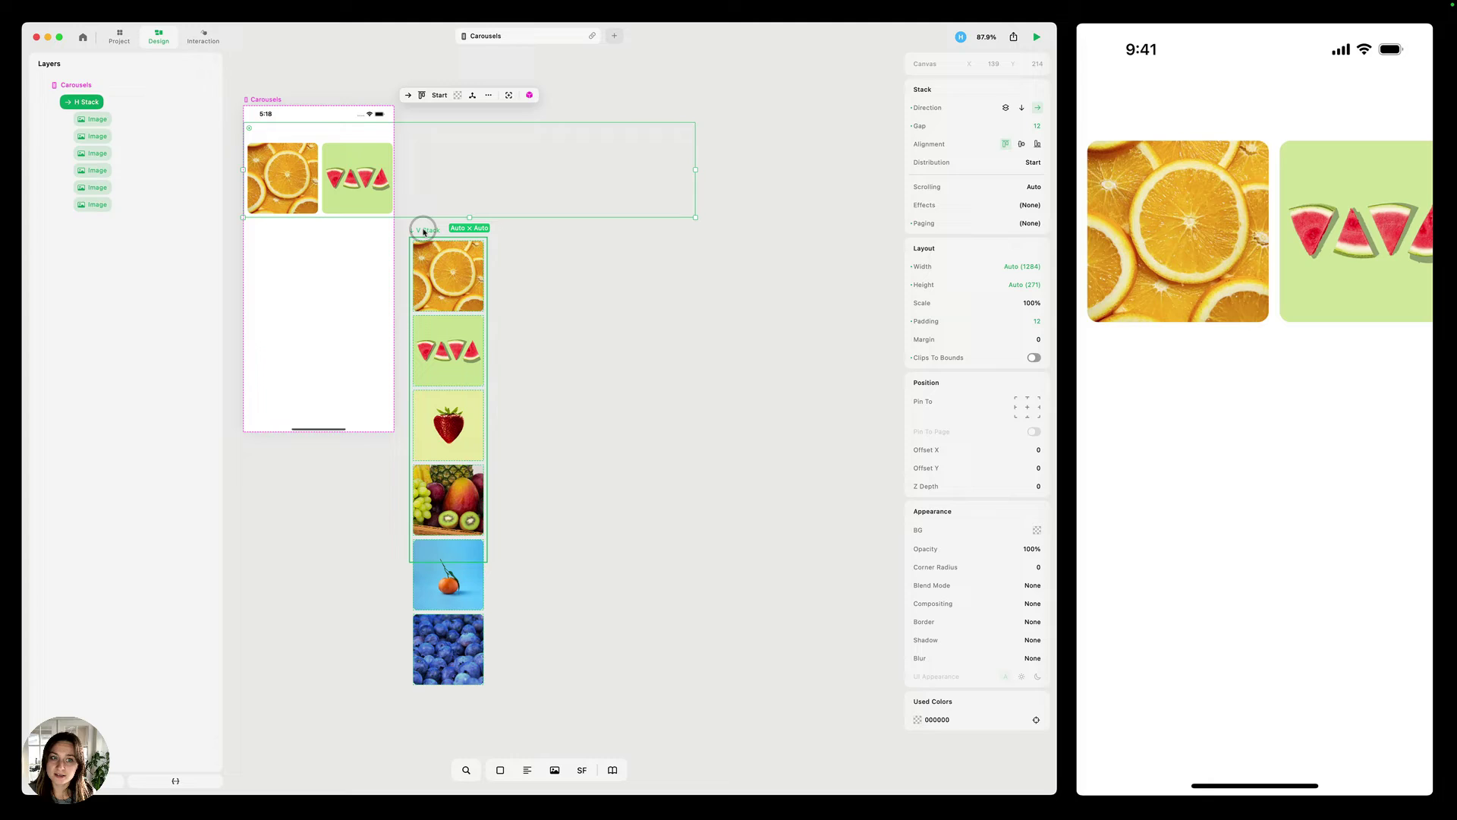
- Move the vertical fruit stack below the carousel, then select the horizontal H Stack
drag(424, 232, 316, 262)
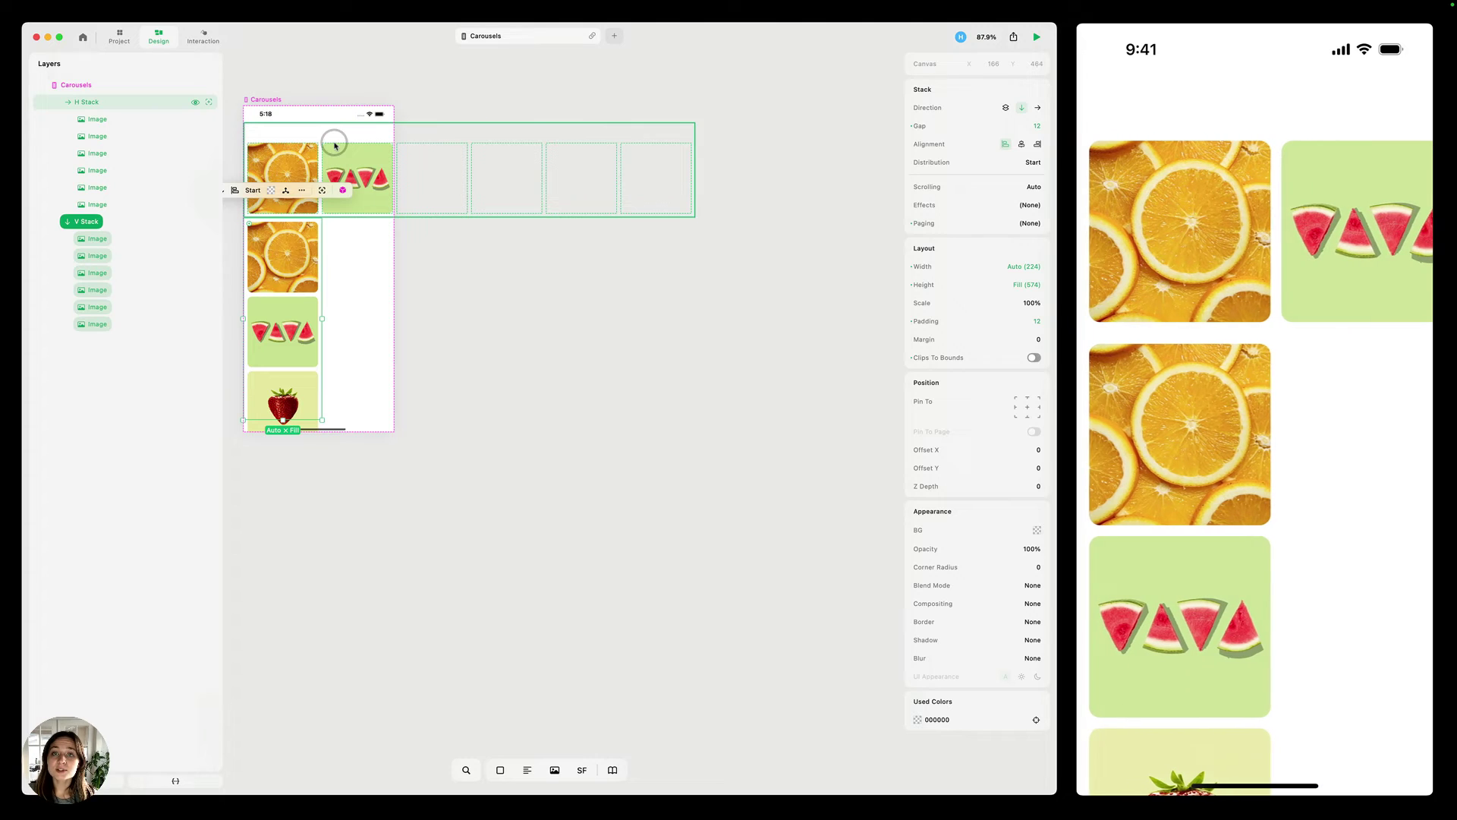
click(374, 161)
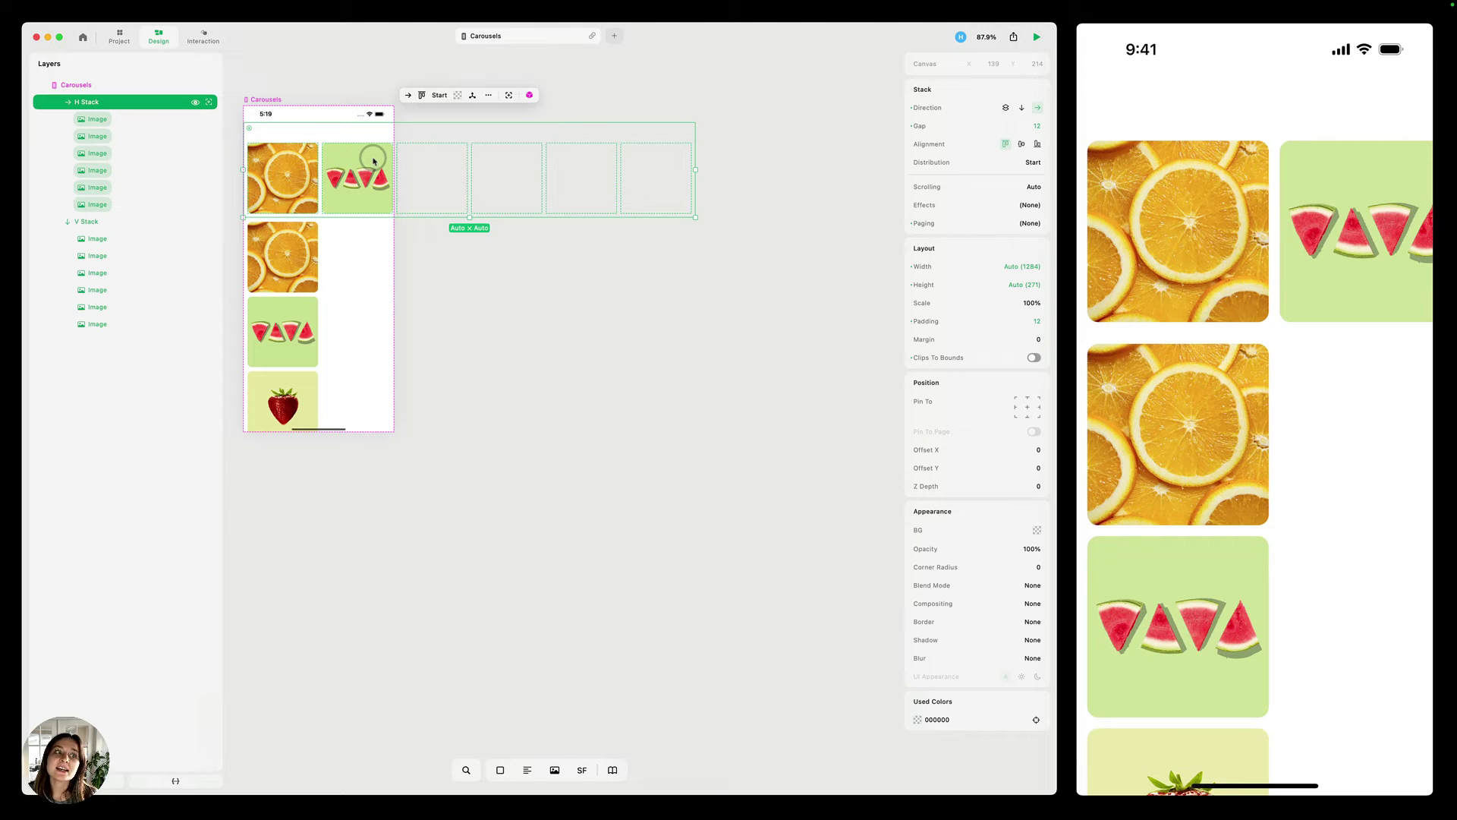
- Set the H Stack width to Fill (428) and zoom to fit the phone page
click(698, 173)
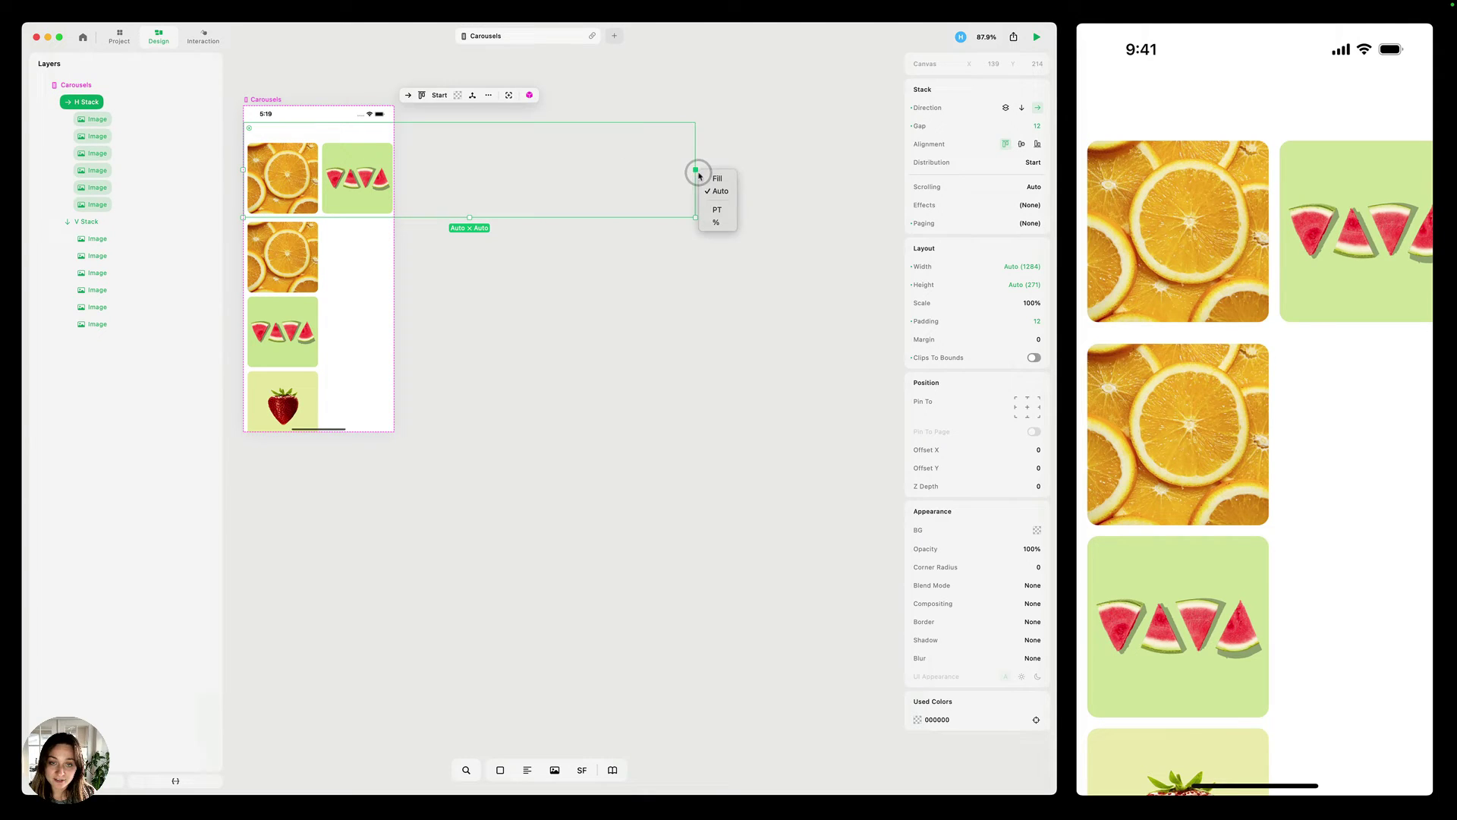
click(714, 182)
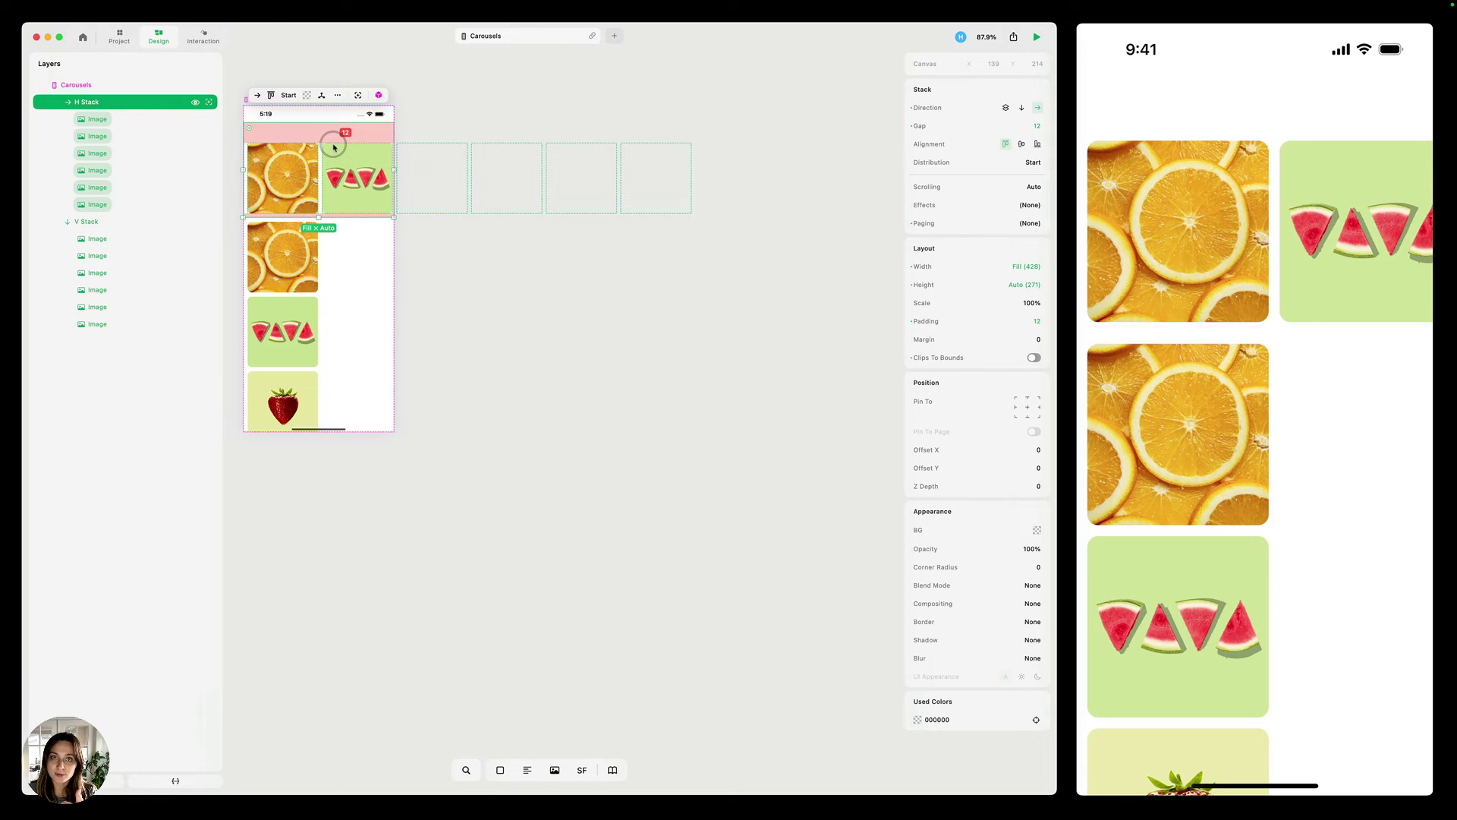
key(super+z)
key(shift+2)
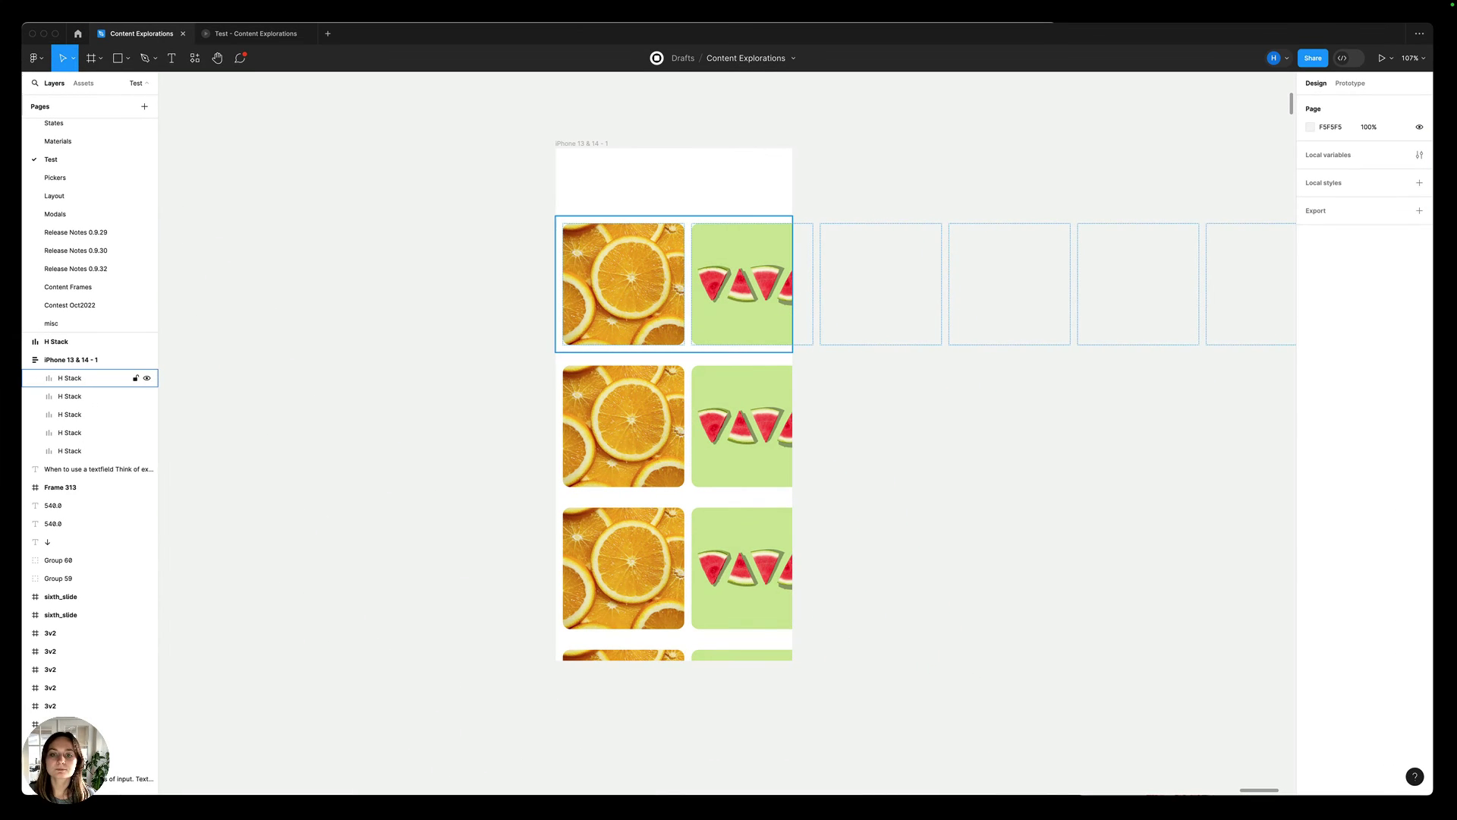
click(825, 192)
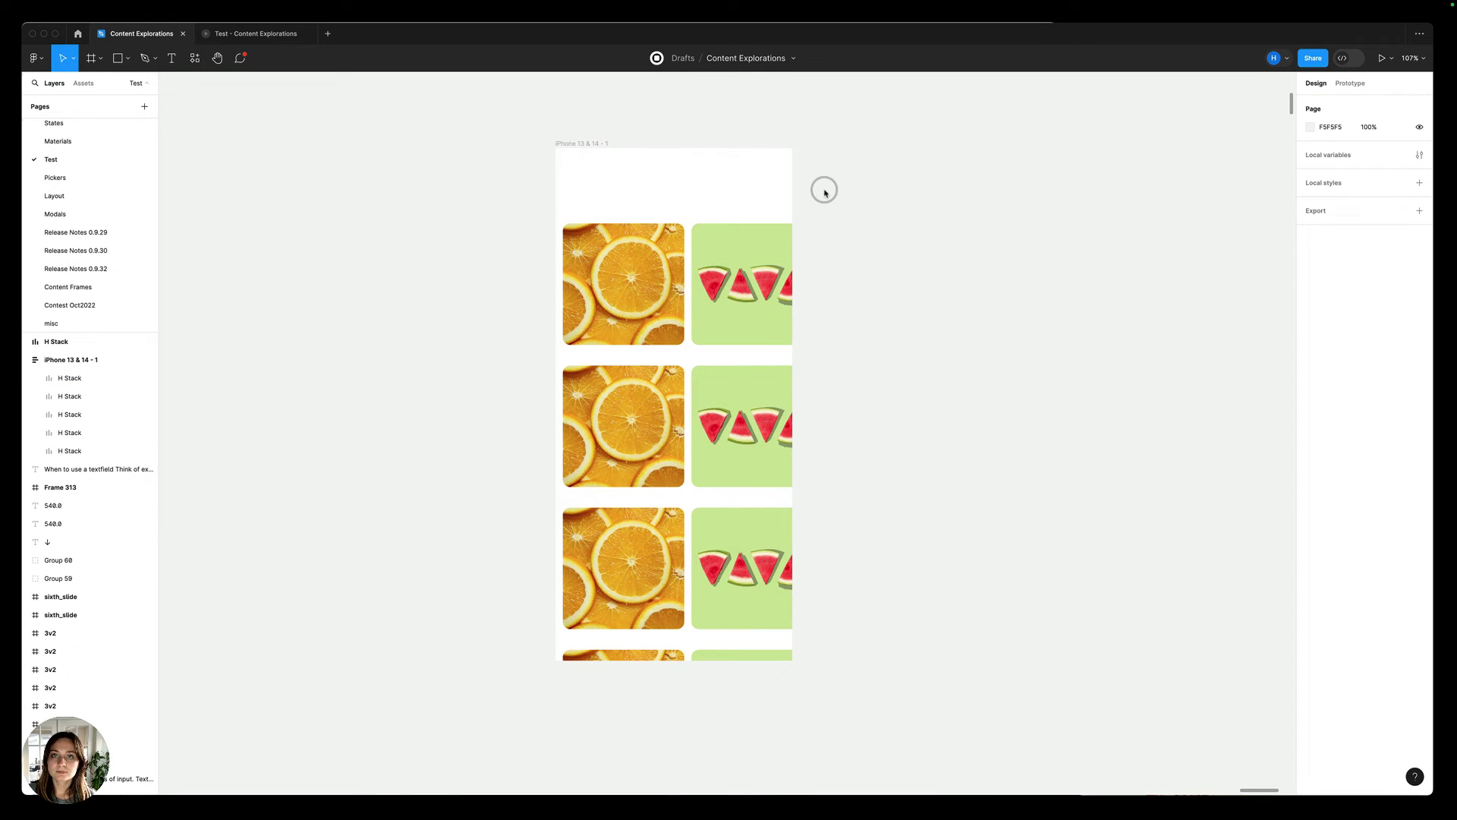
click(762, 247)
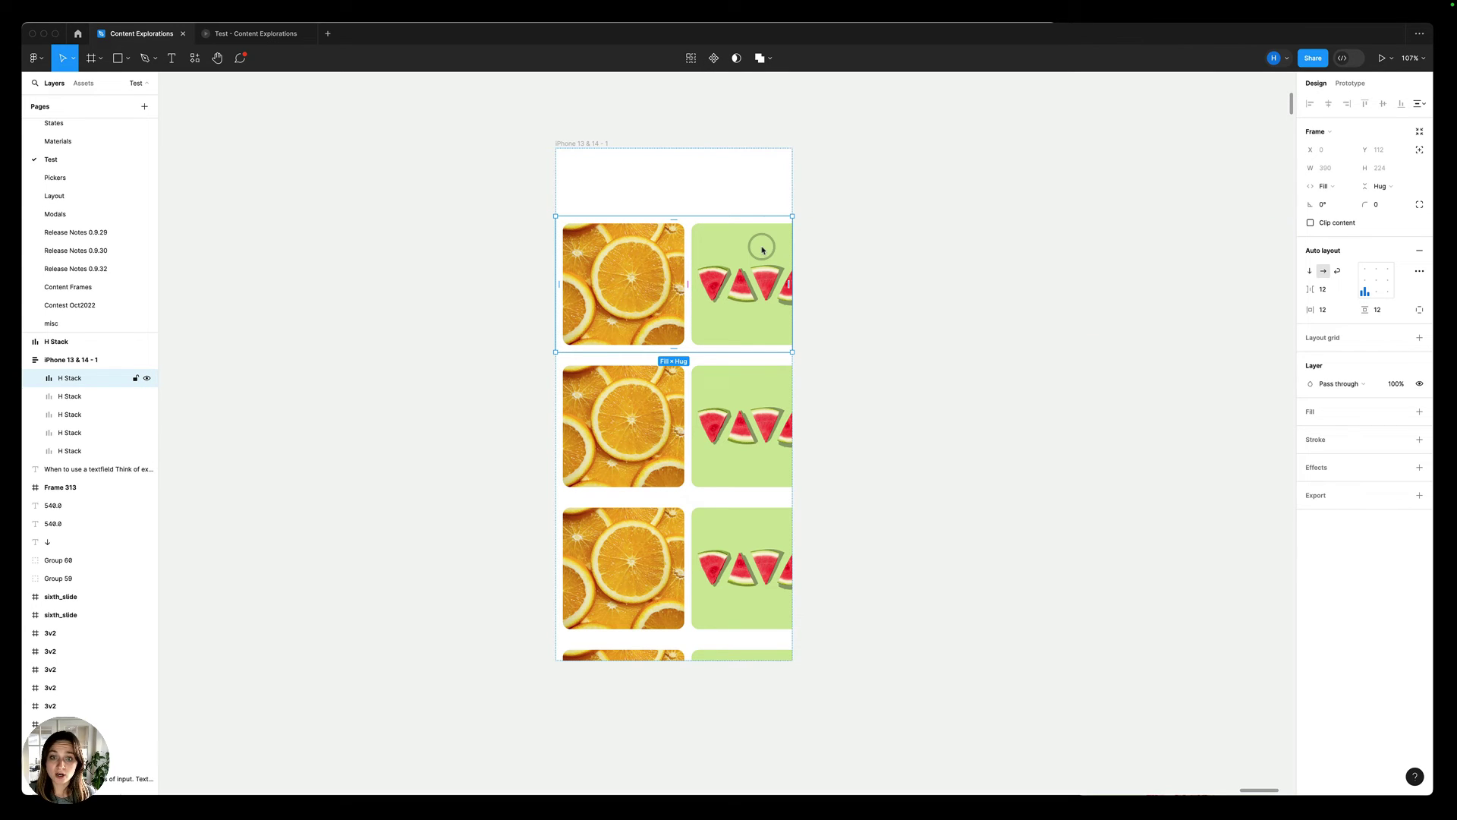
click(836, 377)
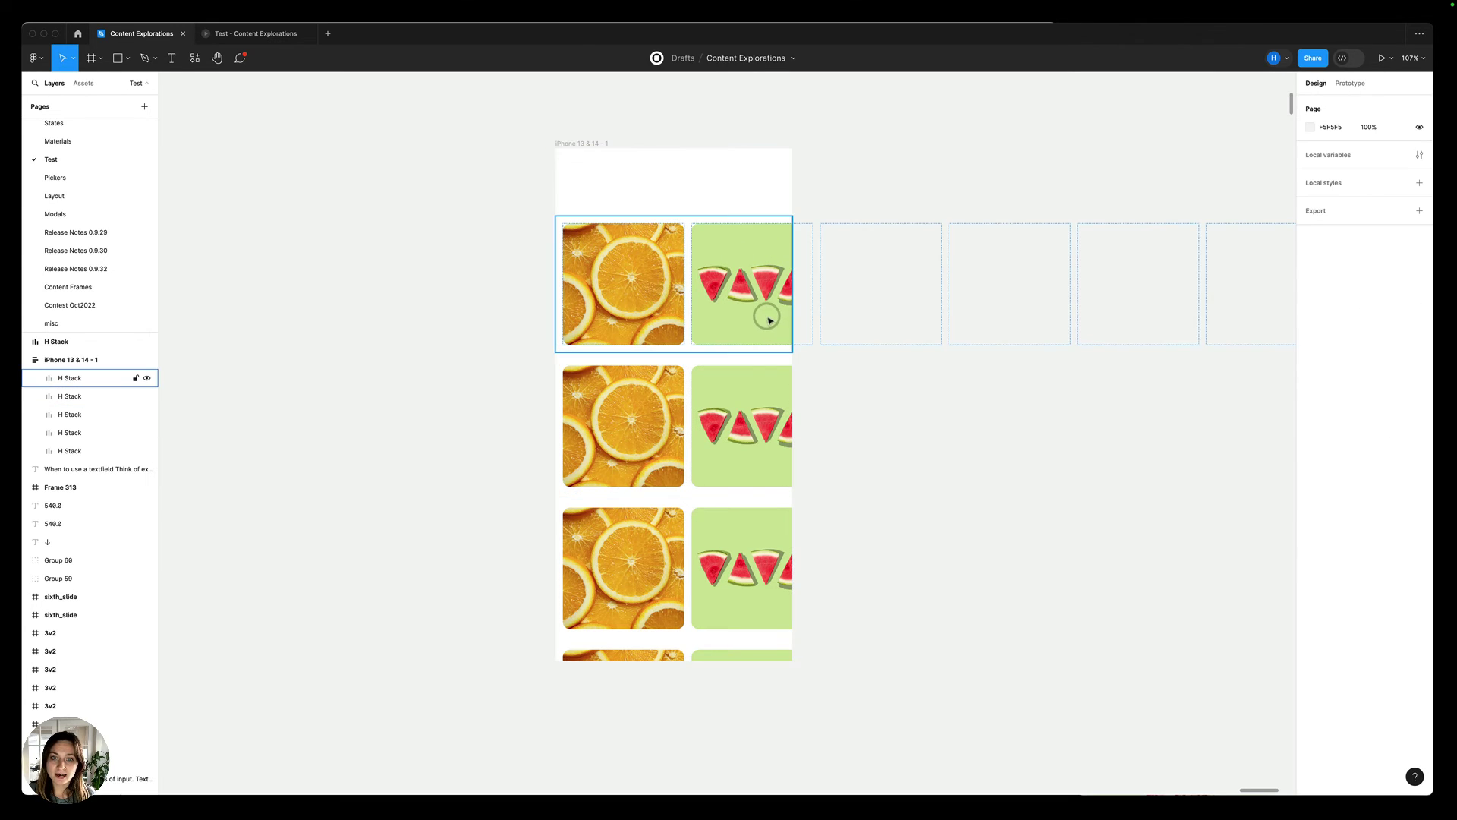
click(750, 296)
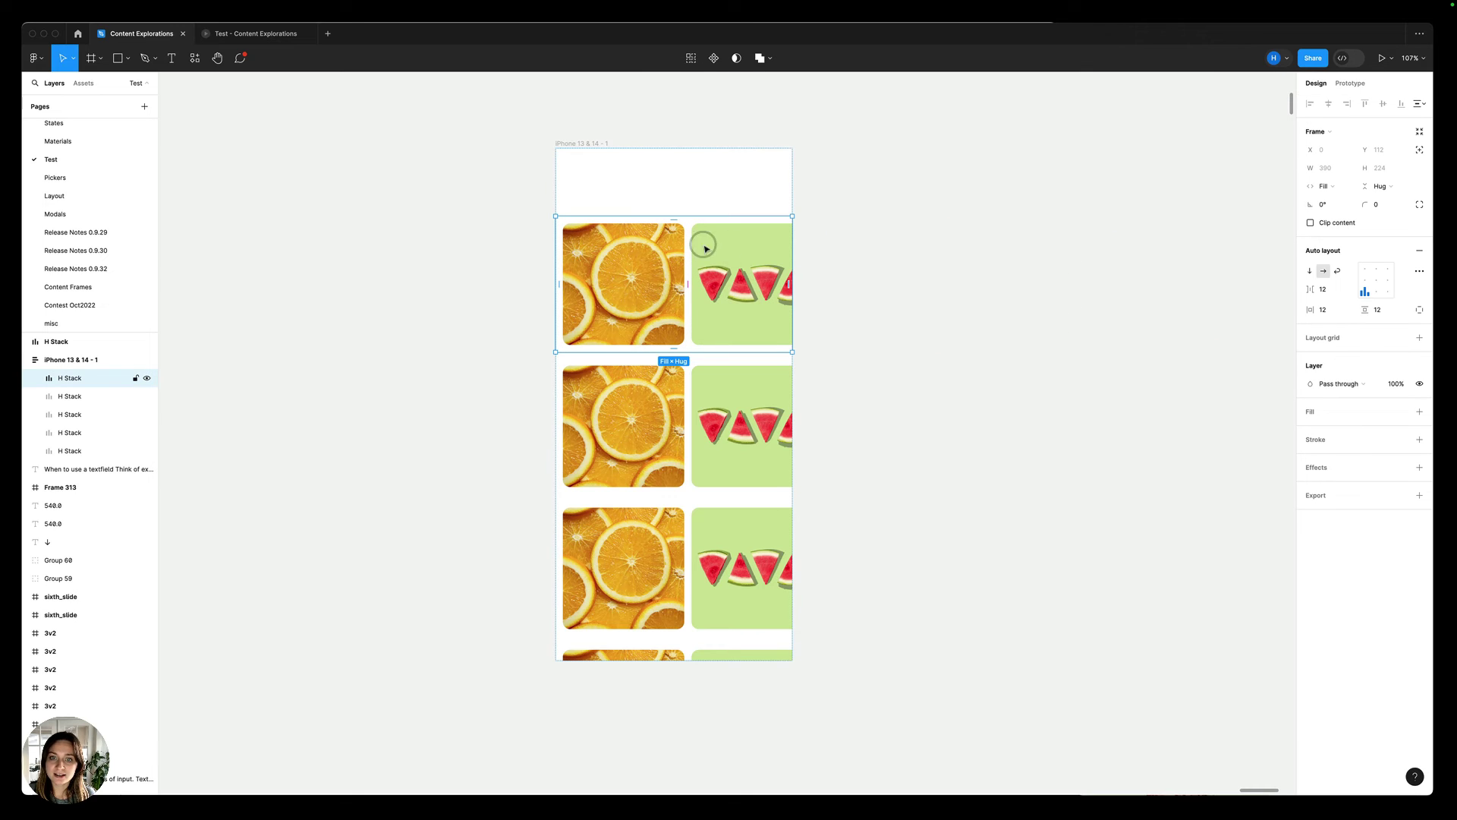
click(281, 35)
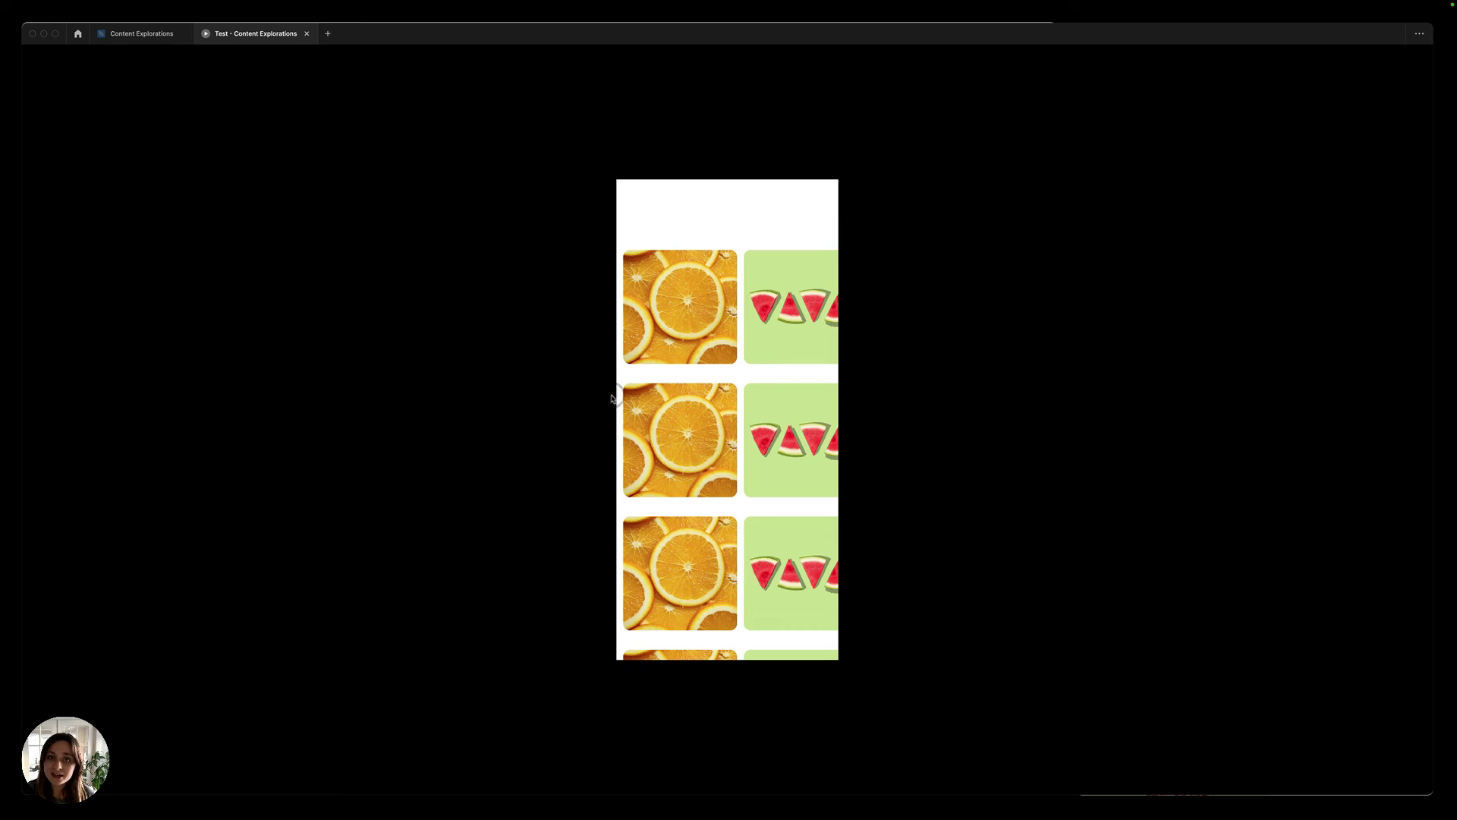
click(141, 34)
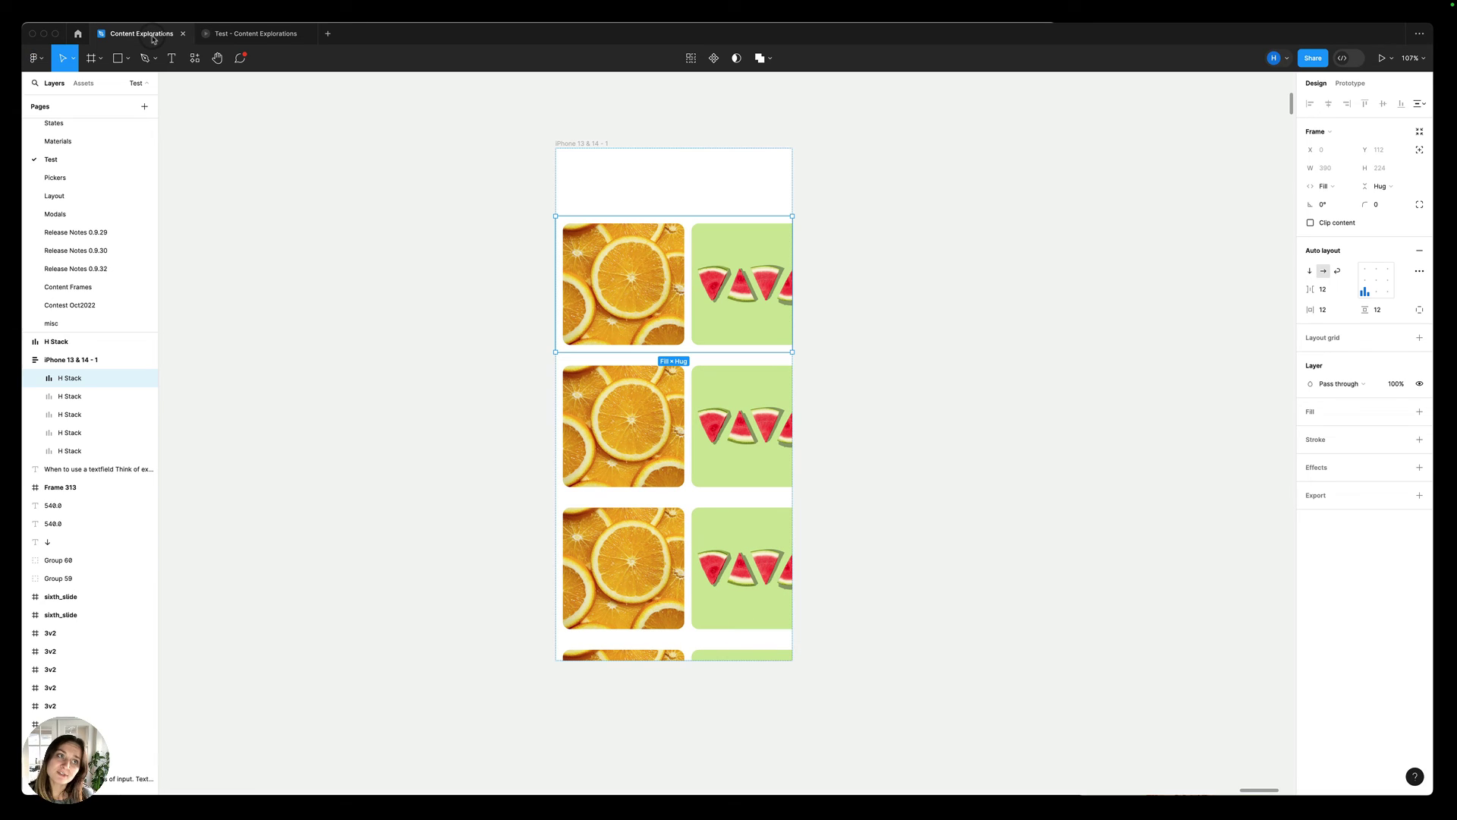
- Set the iPhone 13 & 14 - 1 frame's prototype Overflow to Vertical
click(1350, 82)
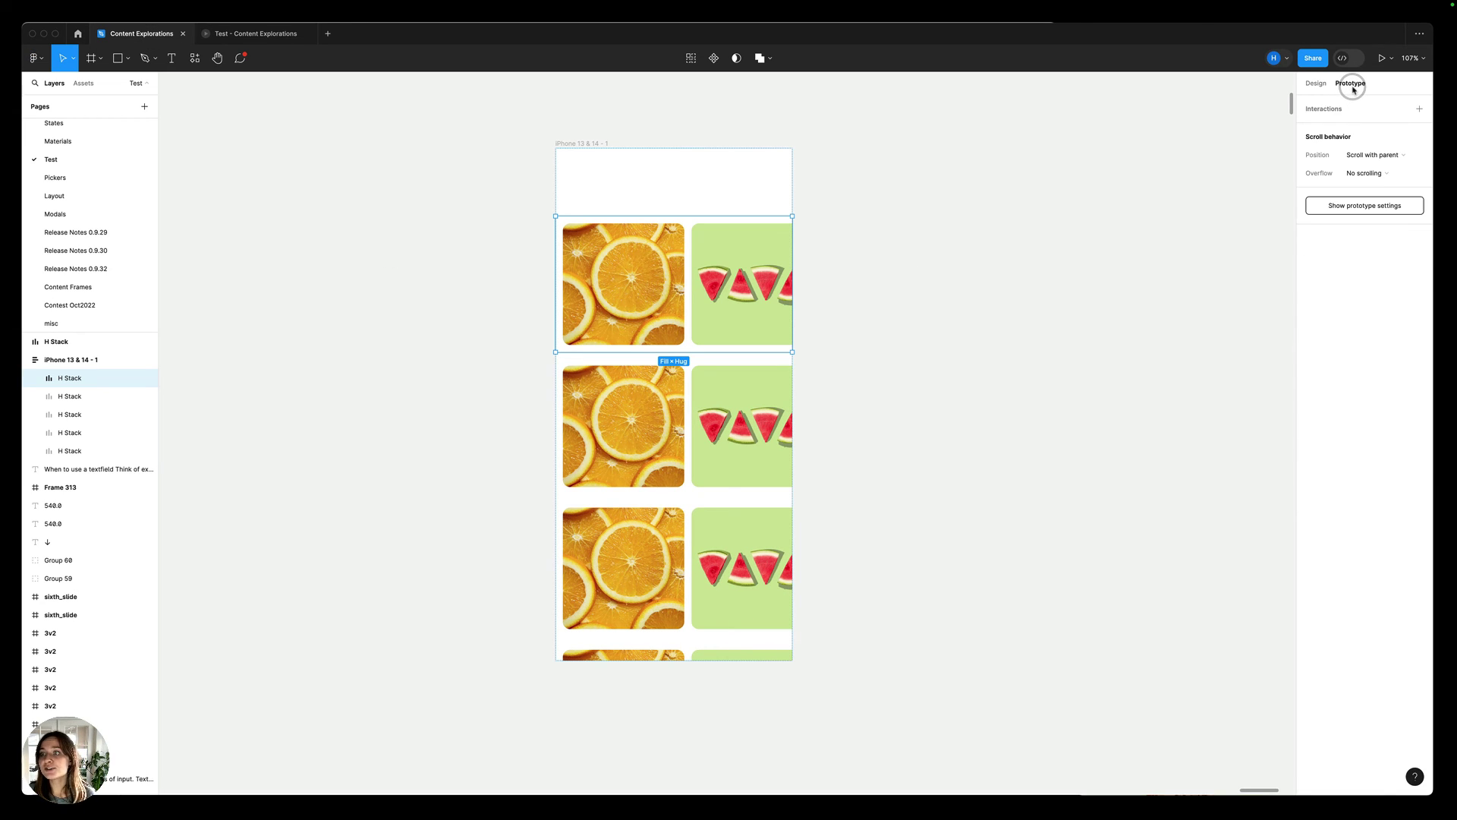
click(763, 186)
click(1377, 185)
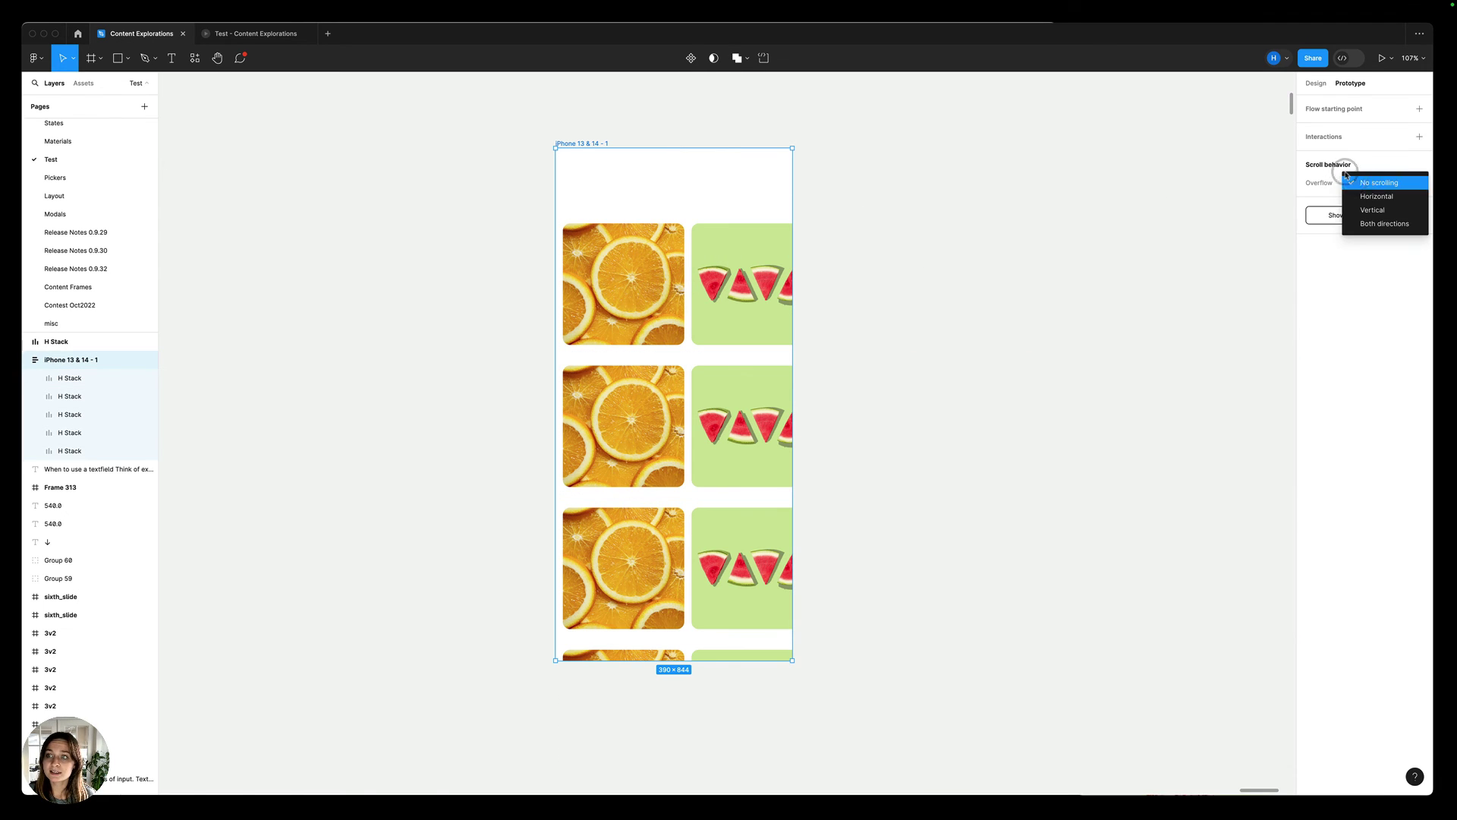
click(1379, 209)
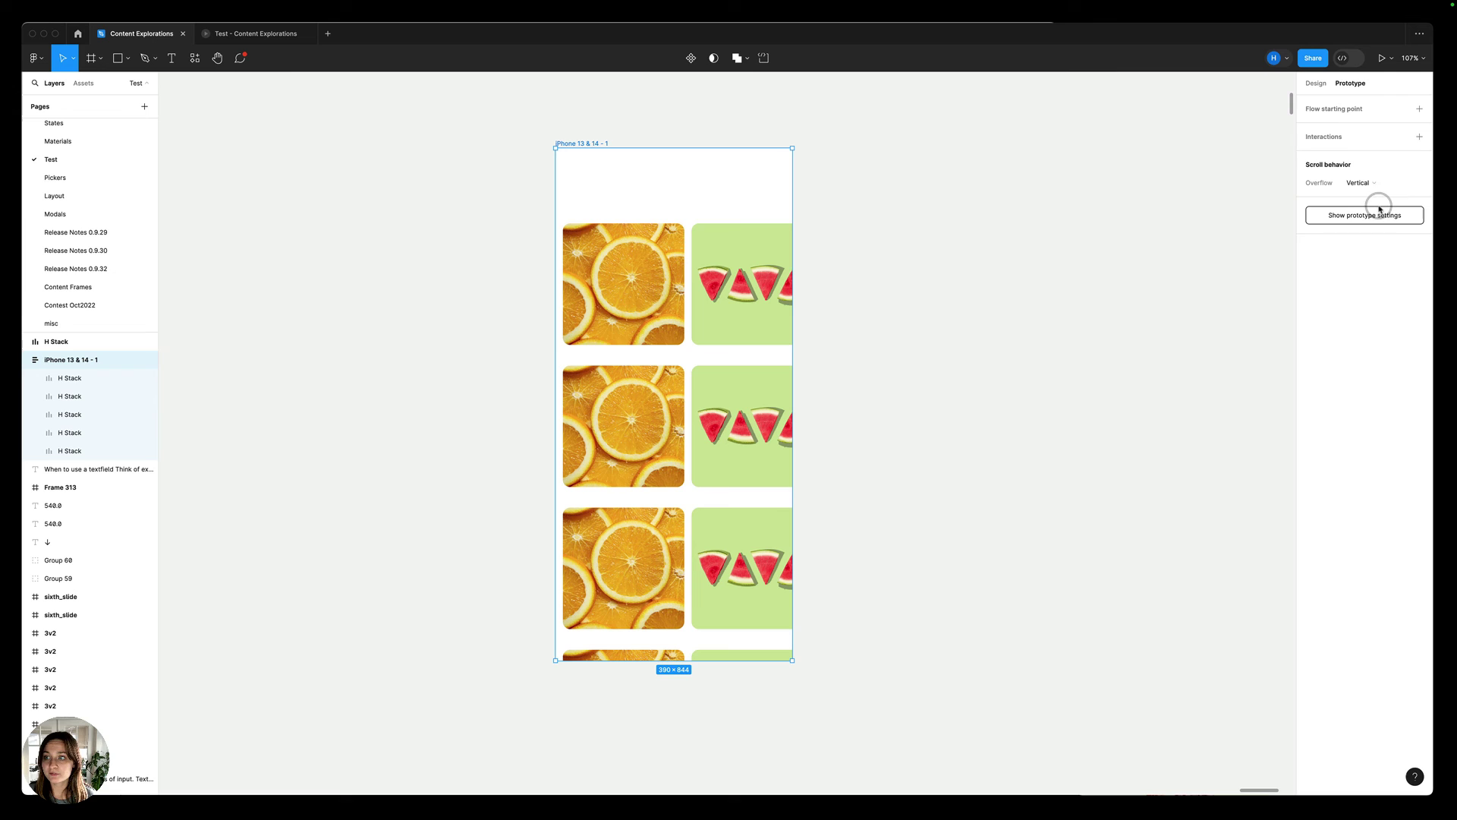
- Set the top fruit row's Overflow to Horizontal
click(725, 246)
click(1386, 176)
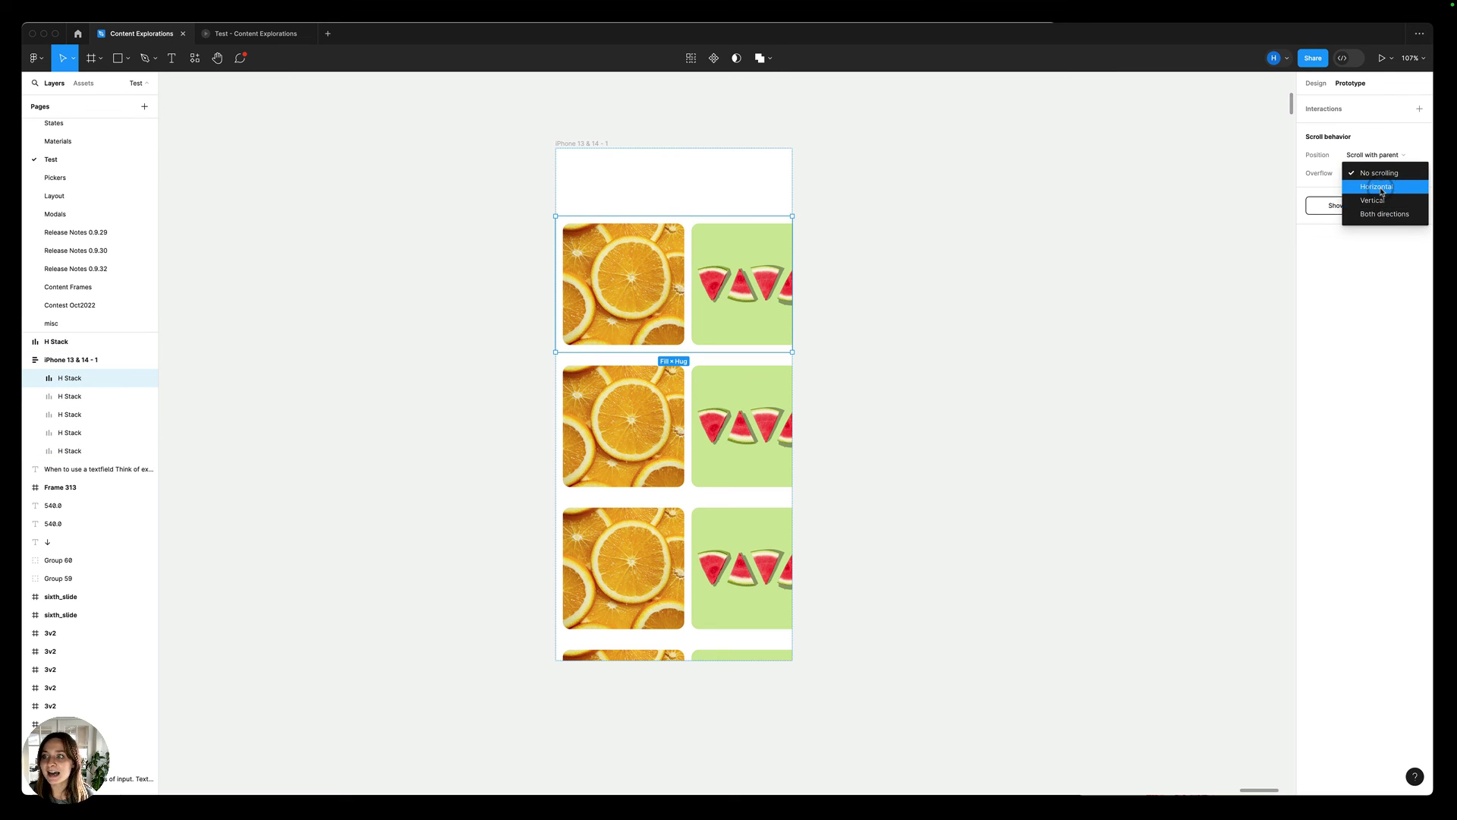
click(1380, 186)
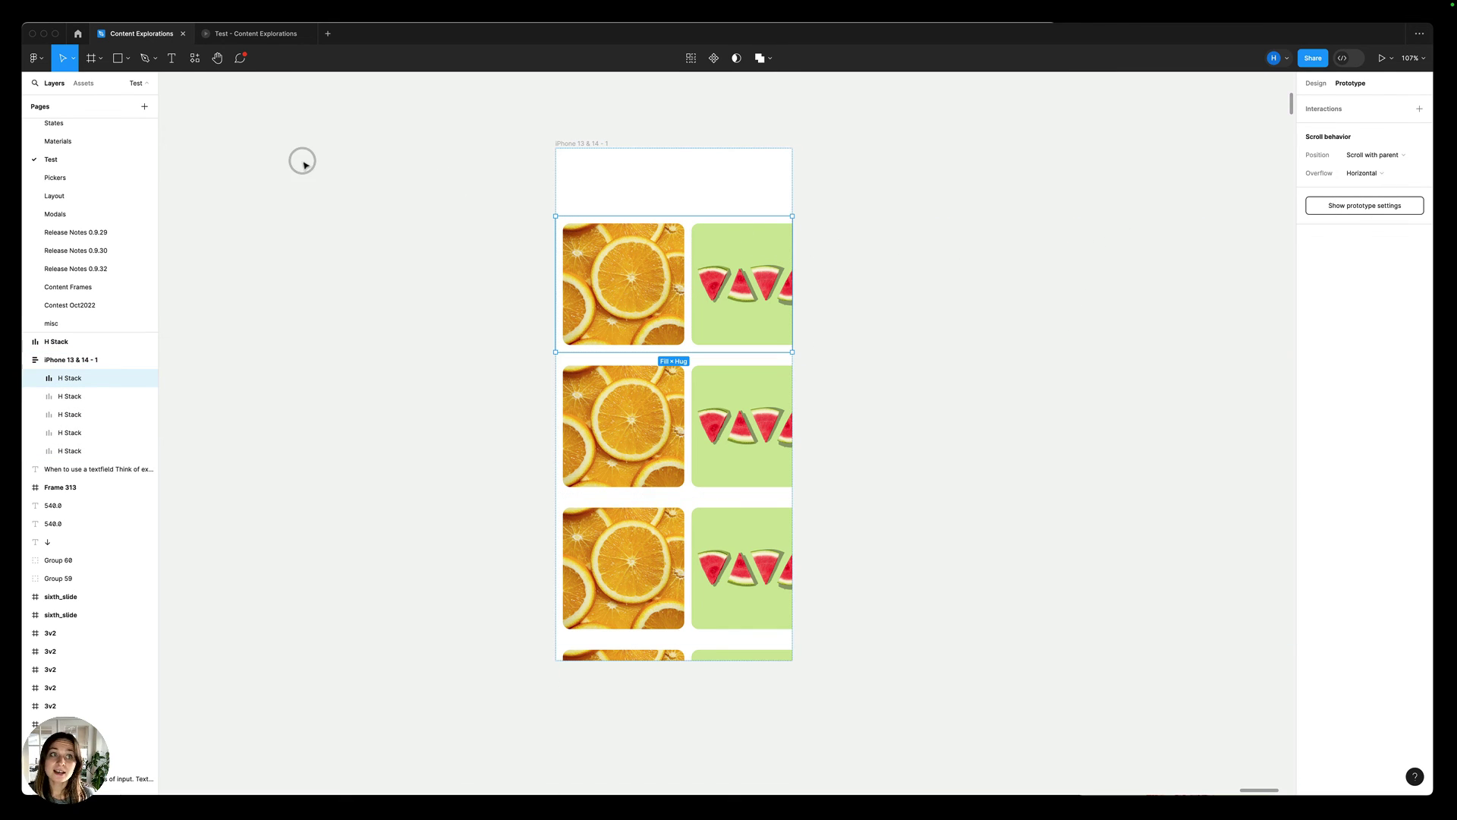
- Preview the prototype, scrolling the top row sideways and the page down and up
click(256, 33)
scroll(766, 301, right, 6)
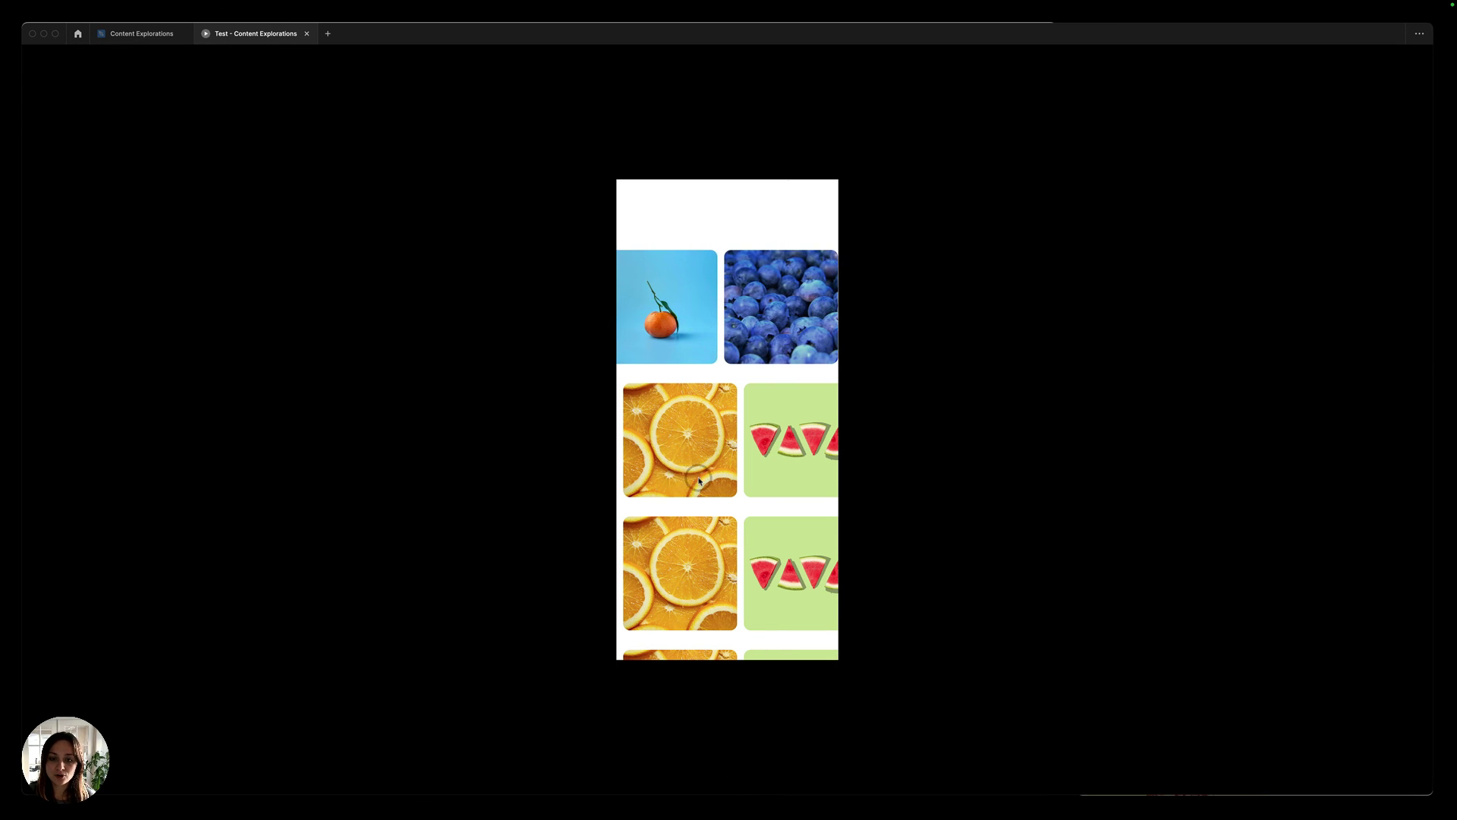
scroll(704, 284, down, 5)
scroll(705, 284, up, 5)
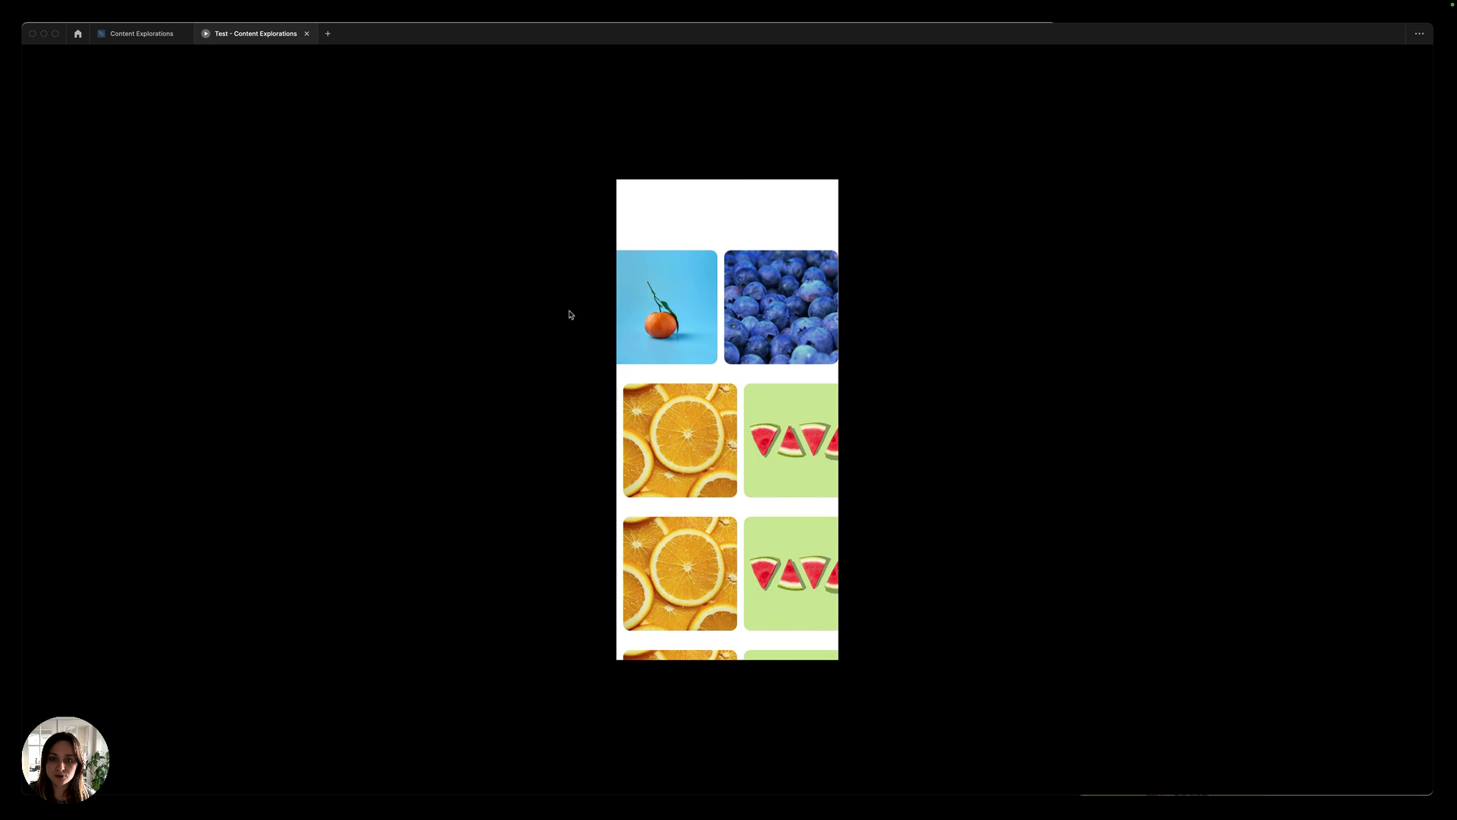